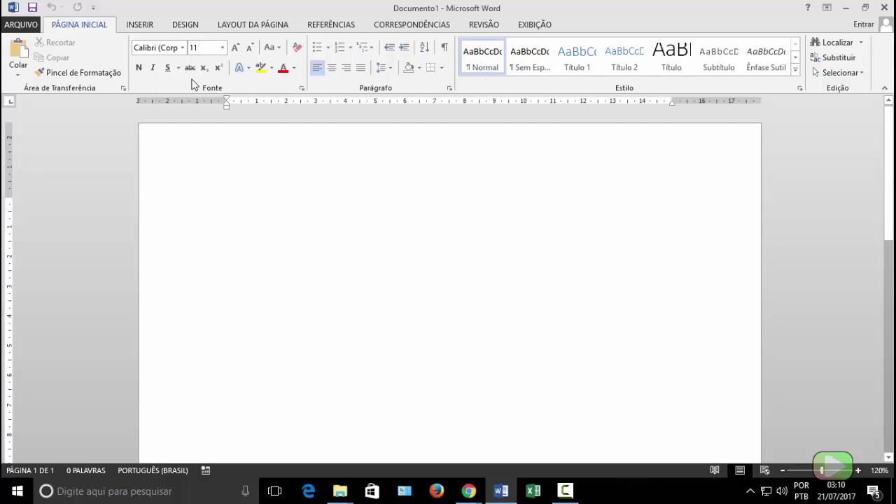
- Open the grid for choosing the size of a new table
{"action": "left_click", "coordinate": [138, 27]}
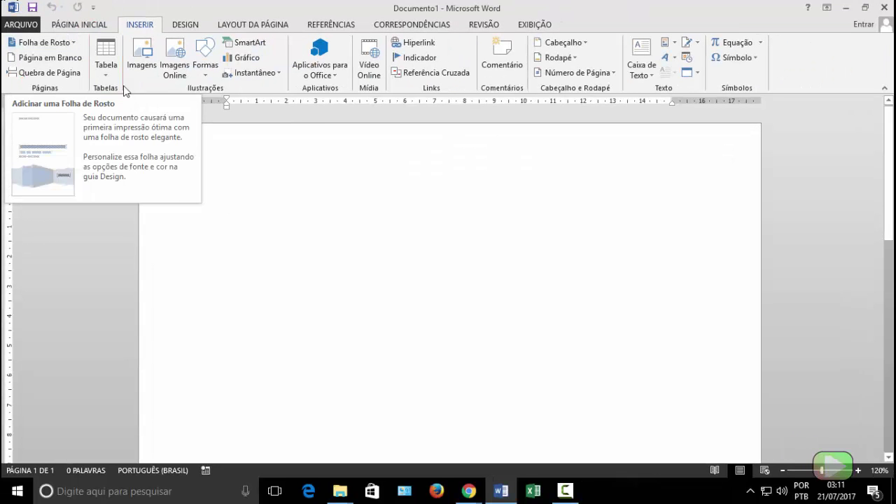
{"action": "left_click", "coordinate": [112, 70]}
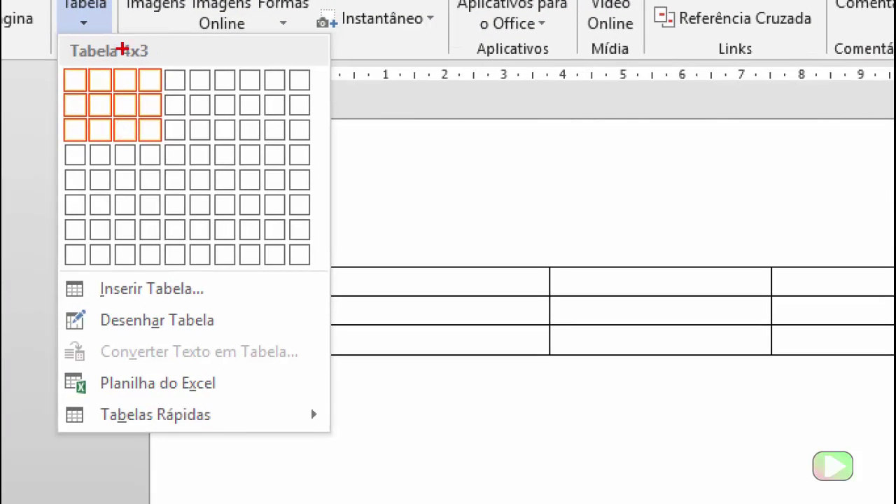
{"action": "mouse_move", "coordinate": [113, 36]}
{"action": "left_mouse_down"}
{"action": "mouse_move", "coordinate": [150, 41]}
{"action": "mouse_move", "coordinate": [168, 69]}
{"action": "left_mouse_up"}
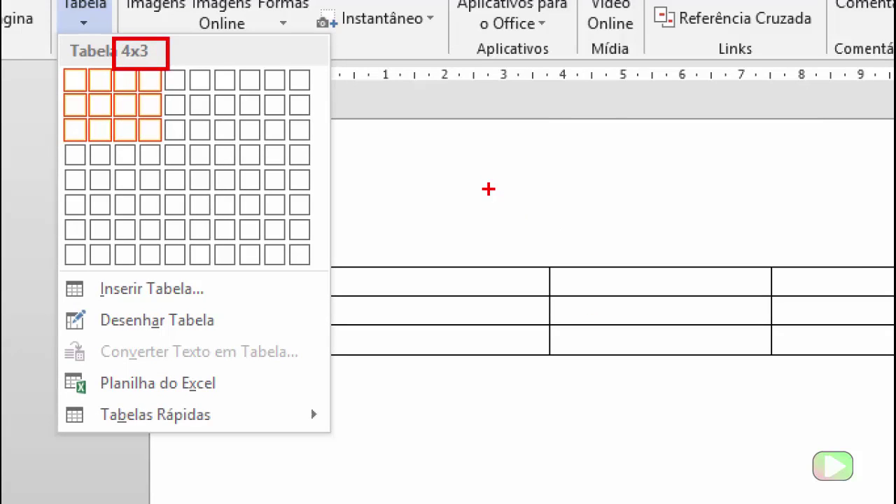
{"action": "left_click_drag", "start_coordinate": [485, 175], "coordinate": [516, 224]}
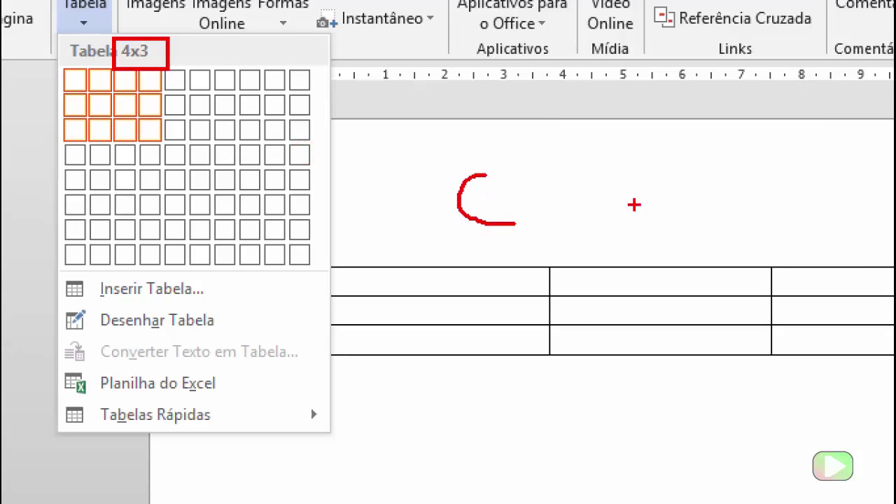
{"action": "left_click_drag", "start_coordinate": [625, 184], "coordinate": [536, 233]}
{"action": "left_click_drag", "start_coordinate": [557, 200], "coordinate": [615, 238]}
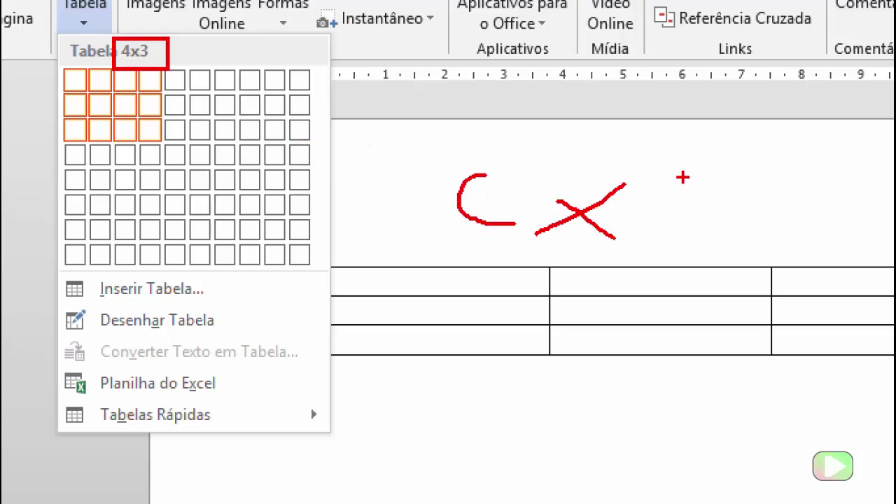
{"action": "mouse_move", "coordinate": [677, 166]}
{"action": "left_mouse_down"}
{"action": "mouse_move", "coordinate": [678, 210]}
{"action": "mouse_move", "coordinate": [730, 230]}
{"action": "left_mouse_up"}
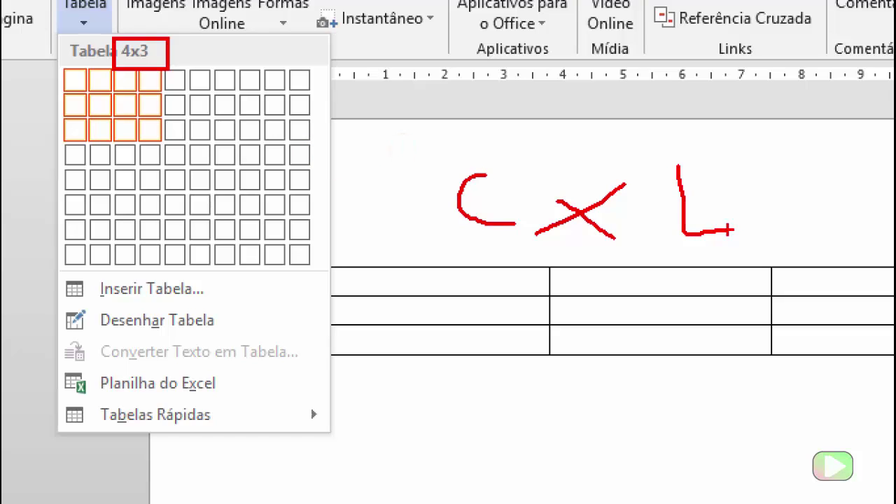
{"action": "key", "text": "ctrl+z"}
{"action": "key", "text": "ctrl+z"}
{"action": "key", "text": "ctrl+z"}
{"action": "key", "text": "ctrl+z"}
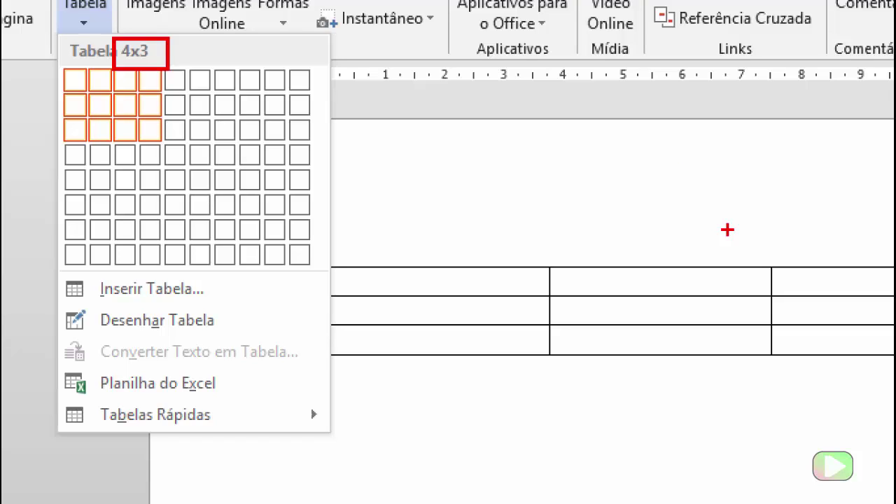
{"action": "left_click_drag", "start_coordinate": [733, 239], "coordinate": [733, 278]}
{"action": "key", "text": "ctrl+z"}
{"action": "mouse_move", "coordinate": [443, 149]}
{"action": "left_mouse_down"}
{"action": "mouse_move", "coordinate": [392, 163]}
{"action": "mouse_move", "coordinate": [432, 213]}
{"action": "left_mouse_up"}
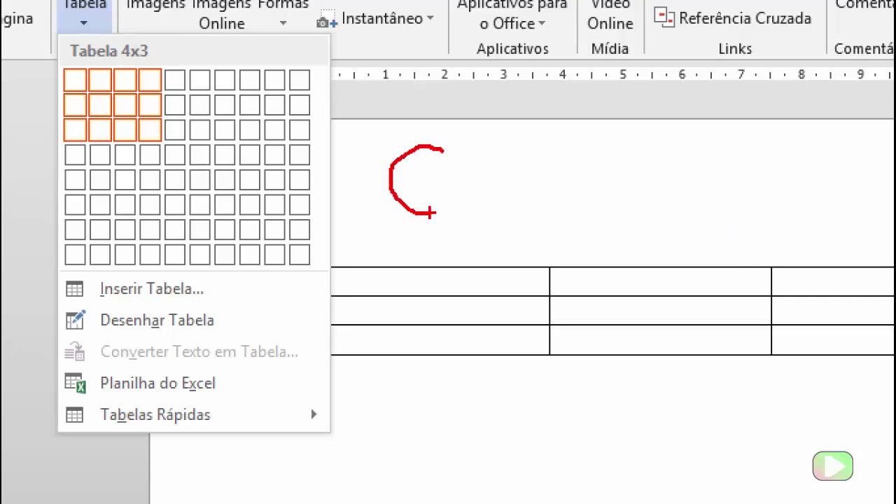
{"action": "mouse_move", "coordinate": [498, 203]}
{"action": "left_mouse_down"}
{"action": "mouse_move", "coordinate": [532, 183]}
{"action": "mouse_move", "coordinate": [538, 212]}
{"action": "left_mouse_up"}
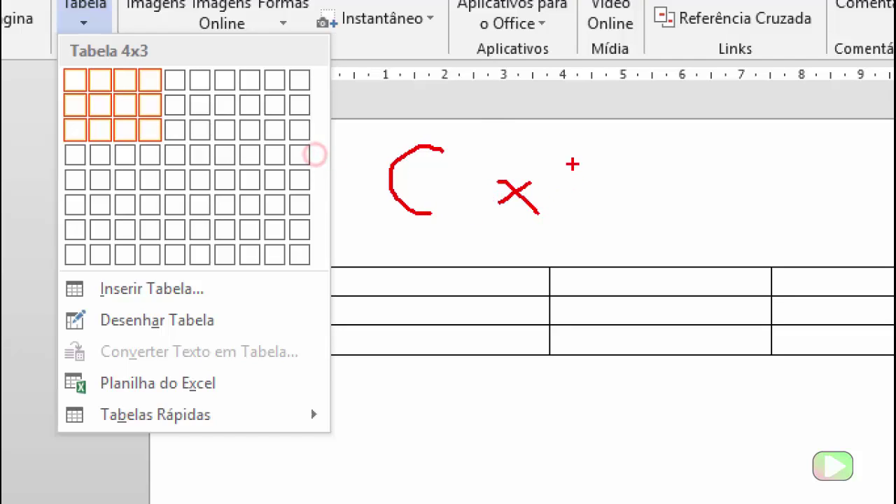
{"action": "mouse_move", "coordinate": [572, 162]}
{"action": "left_mouse_down"}
{"action": "mouse_move", "coordinate": [595, 224]}
{"action": "mouse_move", "coordinate": [614, 224]}
{"action": "left_mouse_up"}
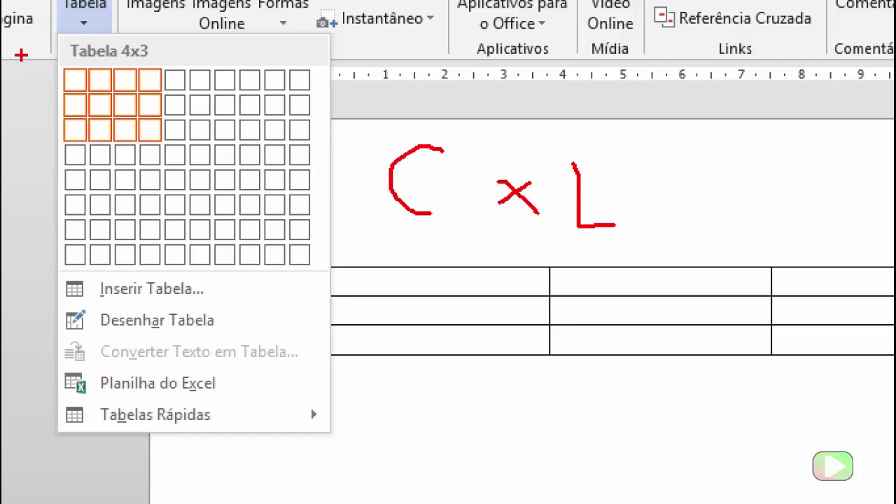
{"action": "left_click_drag", "start_coordinate": [60, 38], "coordinate": [169, 153]}
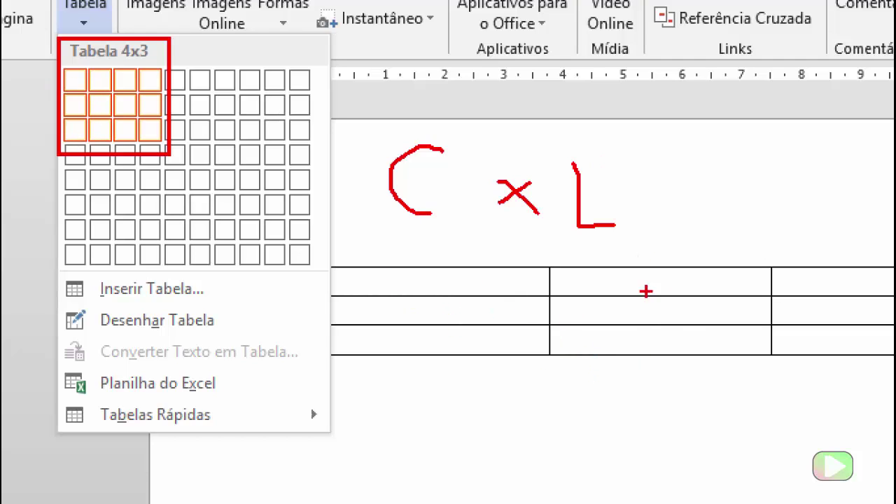
{"action": "left_click_drag", "start_coordinate": [357, 114], "coordinate": [893, 501]}
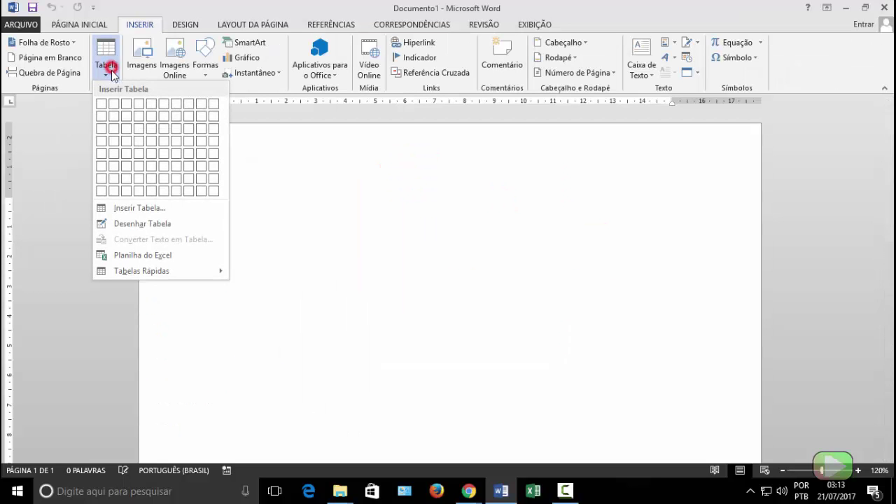
- Insert a table with four columns and three rows into the blank document
{"action": "left_click", "coordinate": [138, 128]}
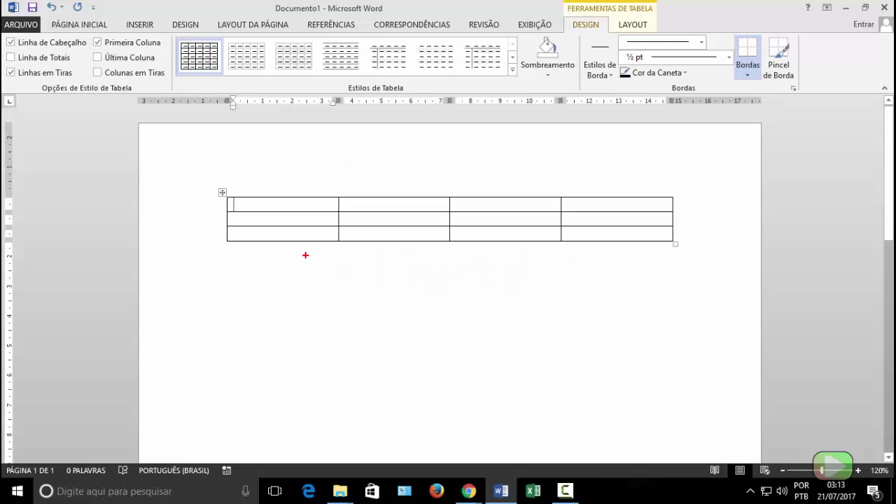
{"action": "left_click_drag", "start_coordinate": [283, 253], "coordinate": [292, 321]}
{"action": "left_click_drag", "start_coordinate": [408, 263], "coordinate": [416, 331]}
{"action": "left_click_drag", "start_coordinate": [516, 261], "coordinate": [527, 324]}
{"action": "left_click_drag", "start_coordinate": [616, 259], "coordinate": [623, 321]}
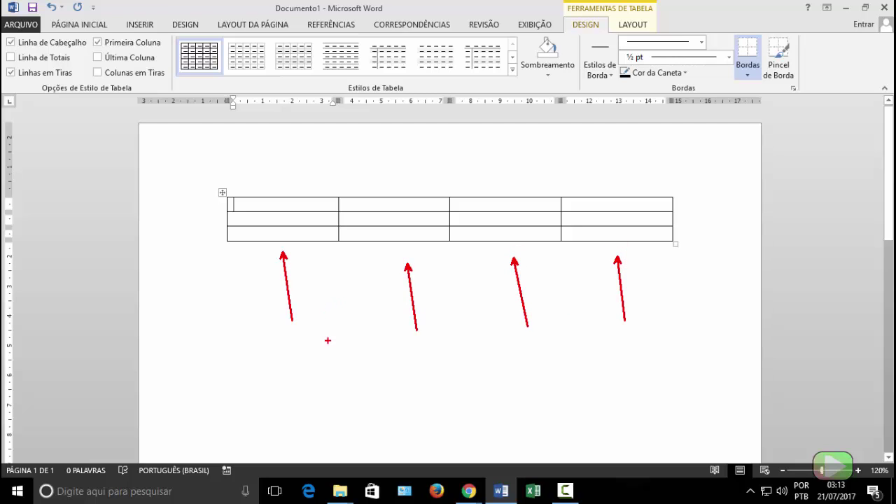
{"action": "left_click_drag", "start_coordinate": [160, 199], "coordinate": [215, 204]}
{"action": "left_click_drag", "start_coordinate": [138, 218], "coordinate": [209, 218]}
{"action": "left_click_drag", "start_coordinate": [168, 244], "coordinate": [222, 236]}
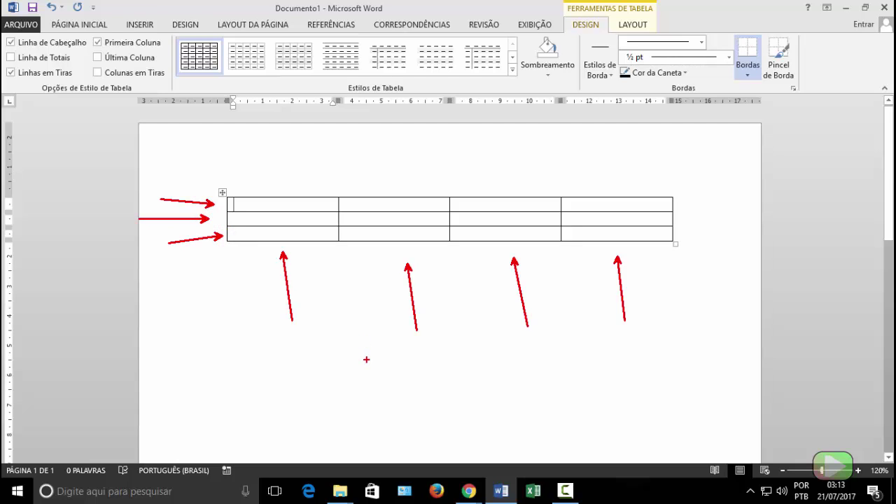
{"action": "mouse_move", "coordinate": [376, 358]}
{"action": "left_mouse_down"}
{"action": "mouse_move", "coordinate": [348, 352]}
{"action": "mouse_move", "coordinate": [367, 385]}
{"action": "mouse_move", "coordinate": [378, 385]}
{"action": "left_mouse_up"}
{"action": "mouse_move", "coordinate": [432, 368]}
{"action": "left_mouse_down"}
{"action": "mouse_move", "coordinate": [394, 384]}
{"action": "mouse_move", "coordinate": [427, 389]}
{"action": "left_mouse_up"}
{"action": "mouse_move", "coordinate": [451, 349]}
{"action": "left_mouse_down"}
{"action": "mouse_move", "coordinate": [460, 392]}
{"action": "mouse_move", "coordinate": [504, 402]}
{"action": "left_mouse_up"}
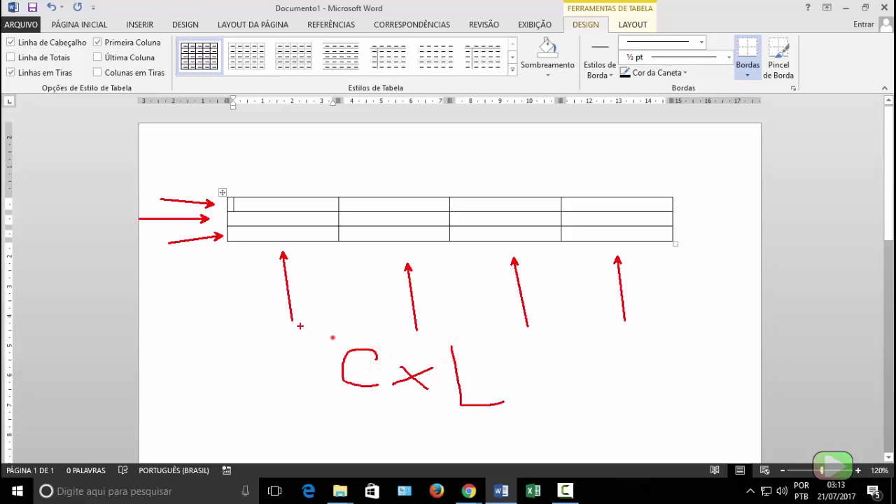
{"action": "left_click_drag", "start_coordinate": [306, 327], "coordinate": [548, 430]}
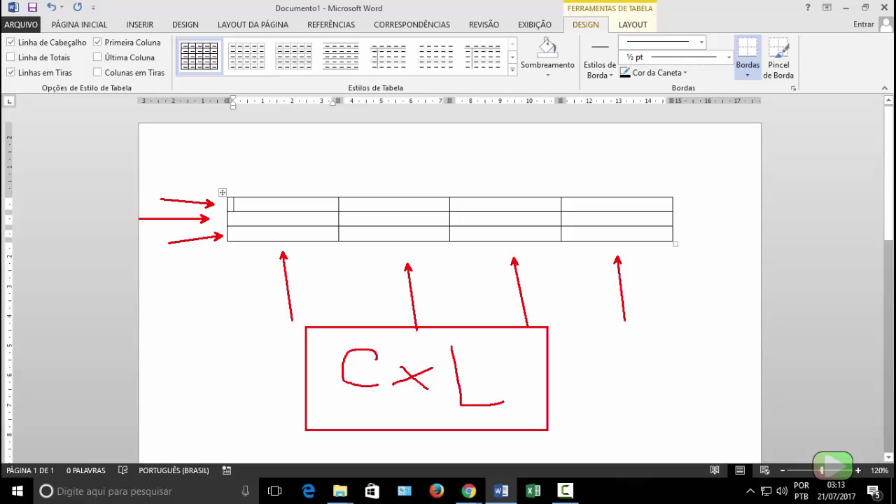
{"action": "key", "text": "ctrl+z"}
{"action": "key", "text": "ctrl+z"}
{"action": "key", "text": "ctrl+z"}
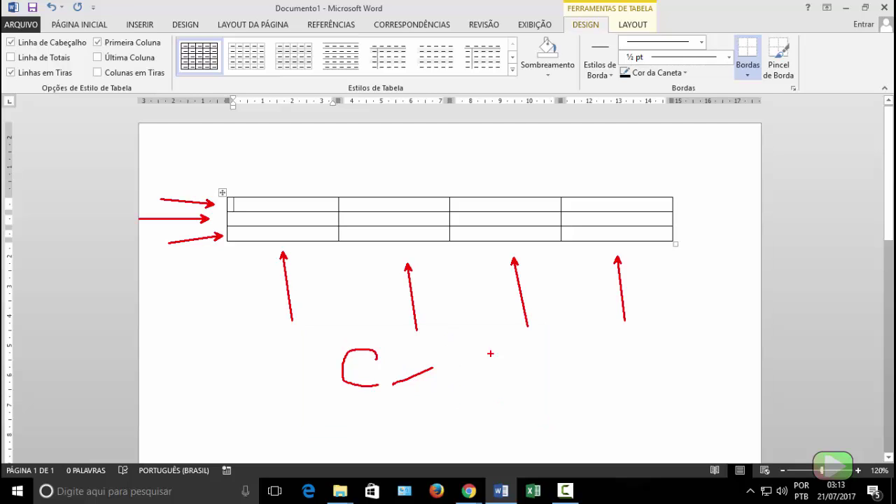
{"action": "key", "text": "Escape"}
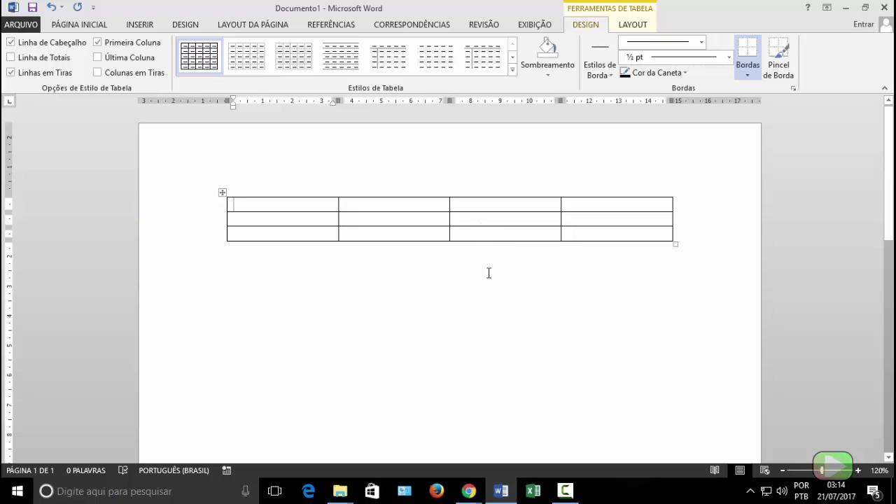
{"action": "left_click", "coordinate": [572, 310]}
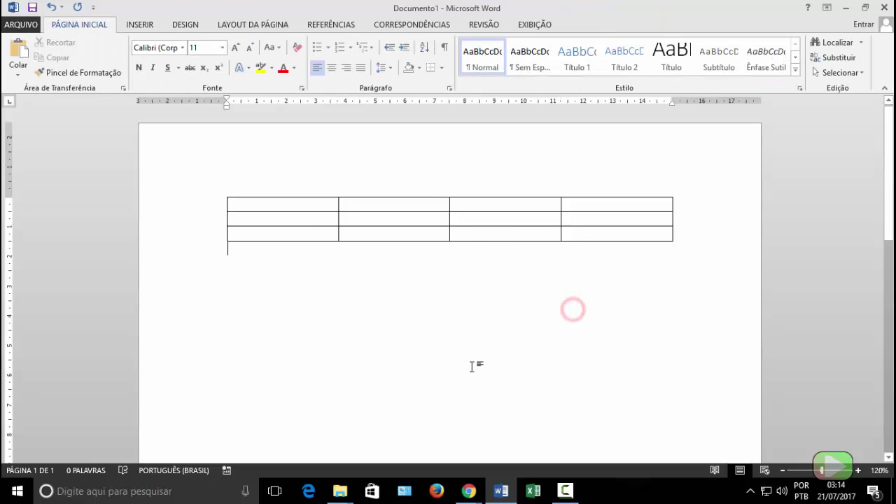
{"action": "left_click", "coordinate": [327, 282]}
{"action": "left_click", "coordinate": [321, 355]}
{"action": "left_click", "coordinate": [287, 222]}
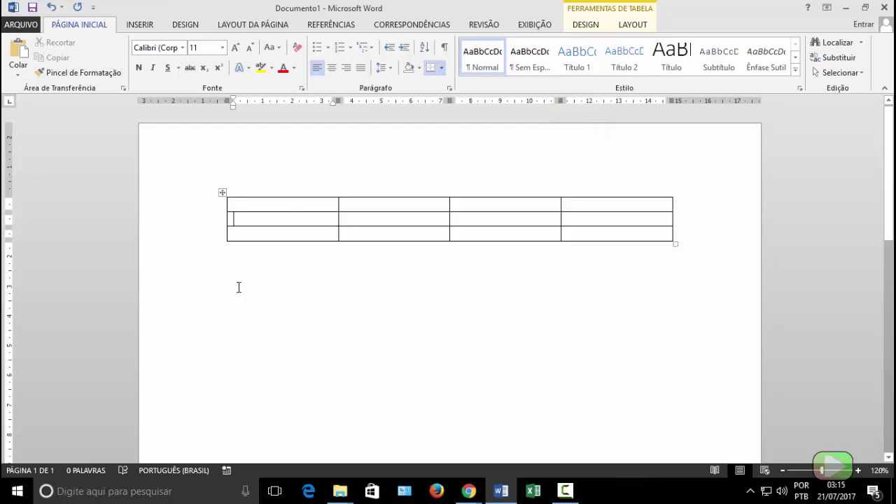
{"action": "left_click", "coordinate": [279, 201]}
{"action": "left_click", "coordinate": [281, 202]}
{"action": "key", "text": "ctrl+2"}
{"action": "left_click_drag", "start_coordinate": [228, 197], "coordinate": [338, 213]}
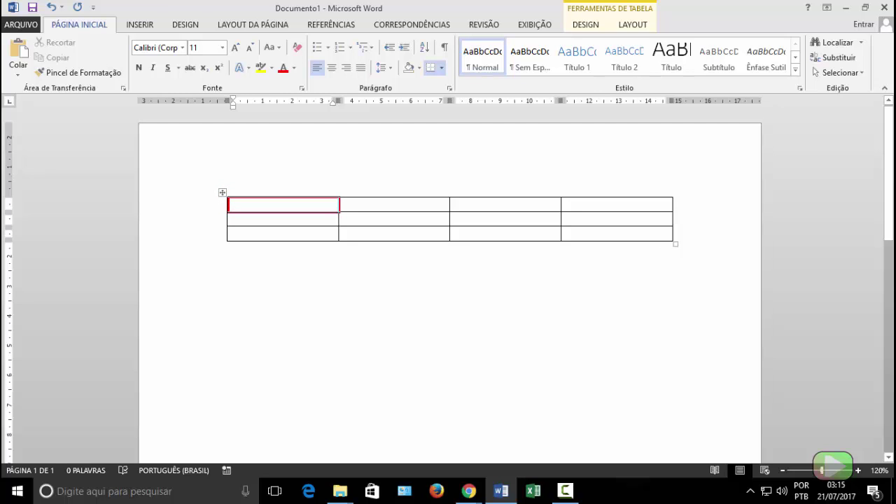
{"action": "key", "text": "Escape"}
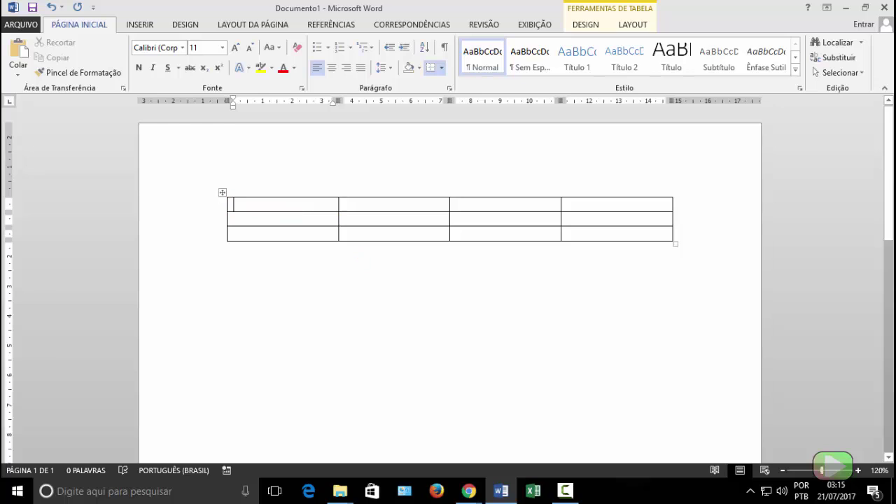
- Enter the title "Lista de compras" in the first cell of the table's first row
{"action": "left_click", "coordinate": [257, 205]}
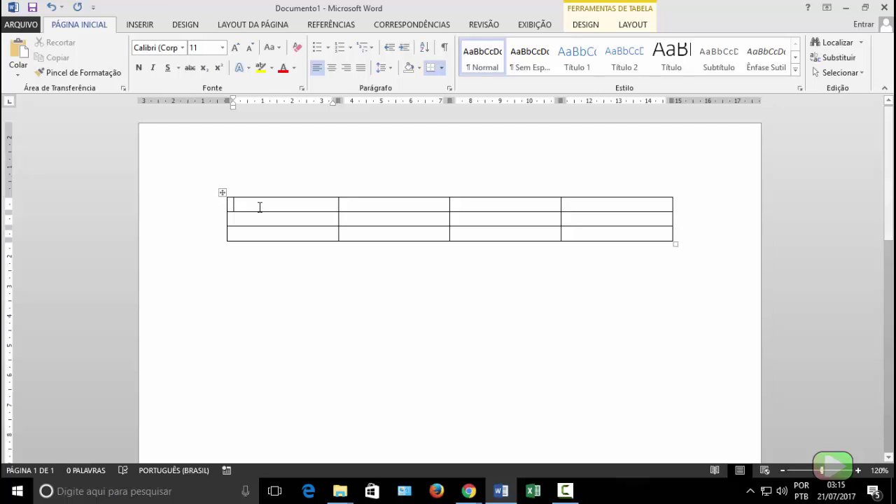
{"action": "type", "text": "Lista de compa"}
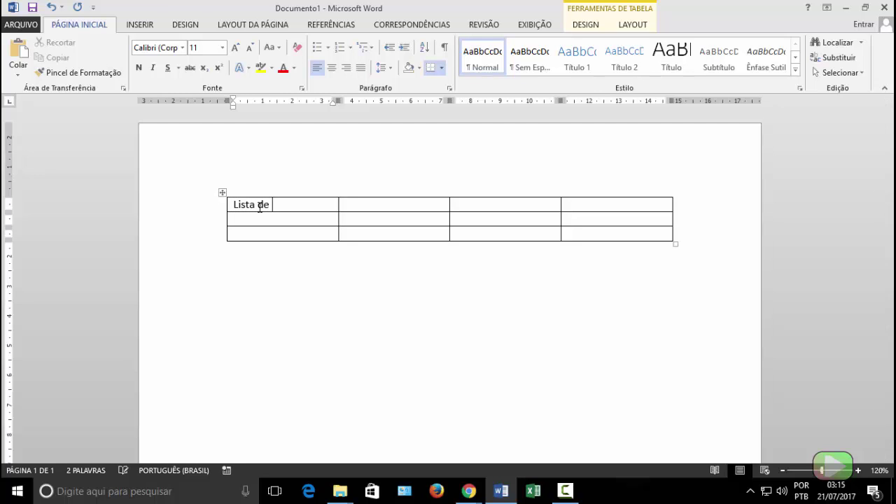
{"action": "type", "text": "rs"}
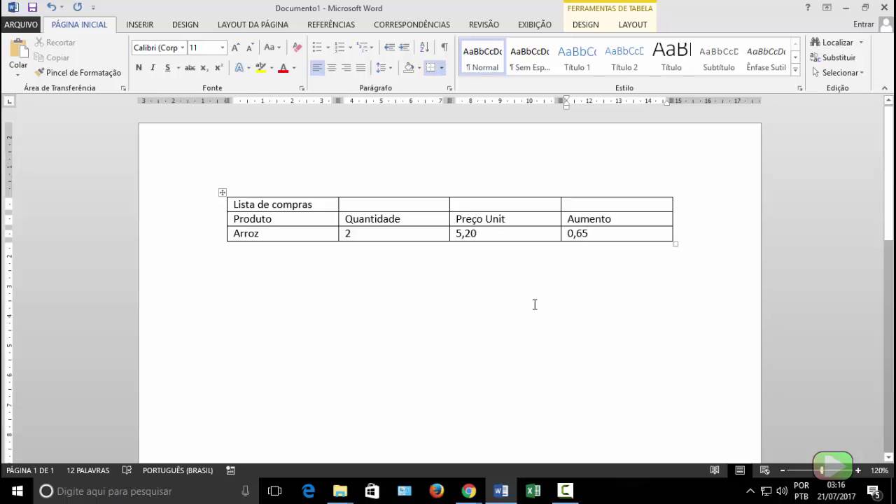
- Examine the shopping list table at 180% zoom, cell by cell from the title through the headings and the Arroz row
{"action": "left_click", "coordinate": [858, 470]}
{"action": "left_click", "coordinate": [858, 470]}
{"action": "left_click", "coordinate": [858, 471]}
{"action": "left_click", "coordinate": [858, 470]}
{"action": "left_click", "coordinate": [858, 470]}
{"action": "left_click", "coordinate": [859, 470]}
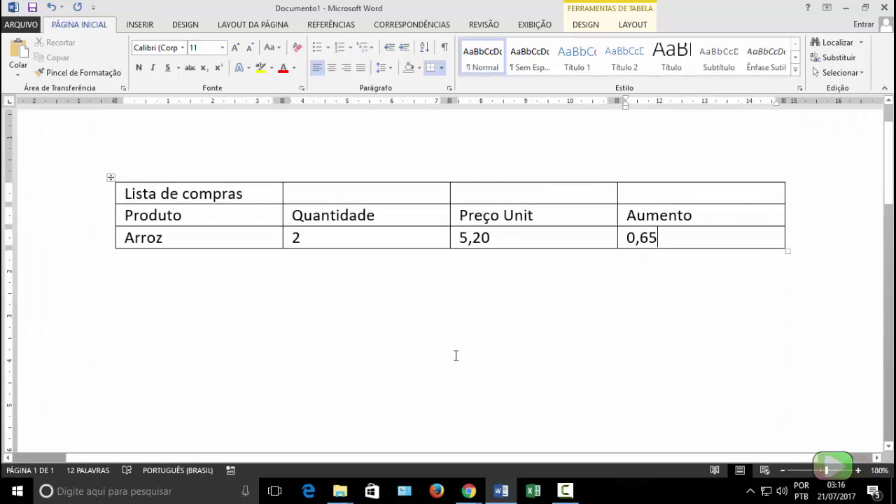
{"action": "left_click_drag", "start_coordinate": [253, 194], "coordinate": [116, 193]}
{"action": "left_click", "coordinate": [189, 219]}
{"action": "left_click", "coordinate": [177, 245]}
{"action": "left_click", "coordinate": [377, 216]}
{"action": "left_click", "coordinate": [332, 237]}
{"action": "left_click", "coordinate": [536, 216]}
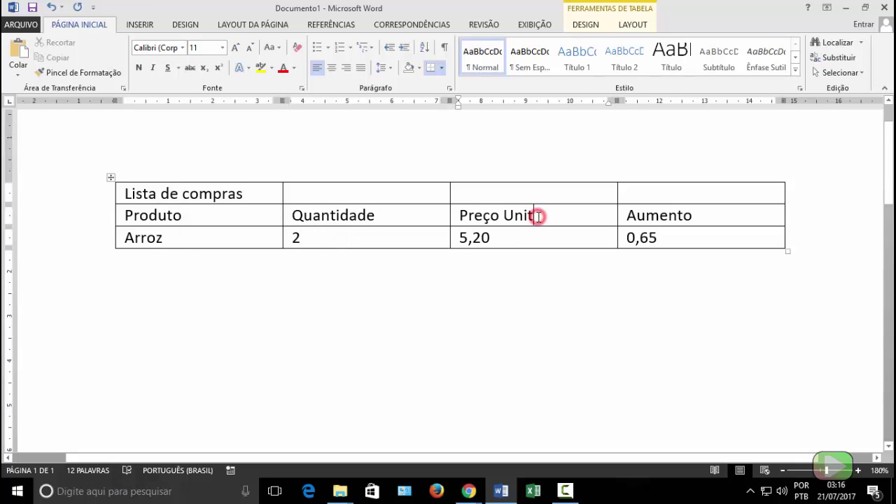
{"action": "left_click", "coordinate": [511, 233]}
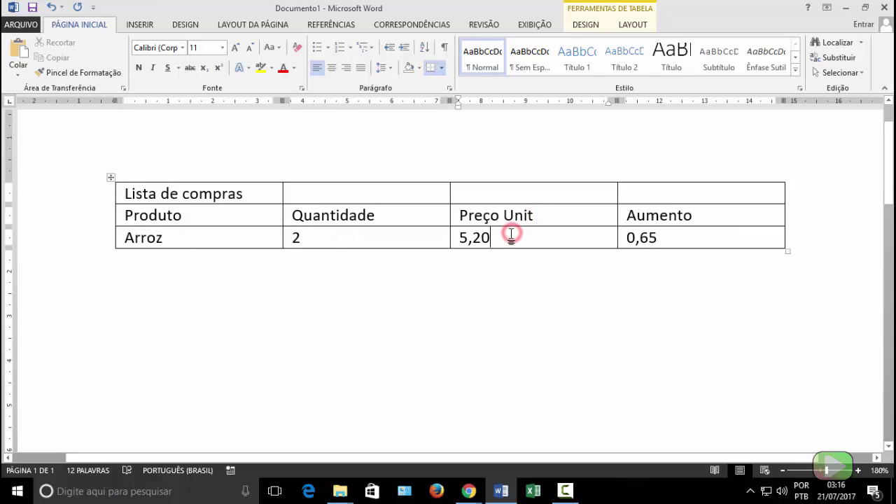
{"action": "left_click", "coordinate": [697, 218]}
{"action": "left_click", "coordinate": [676, 232]}
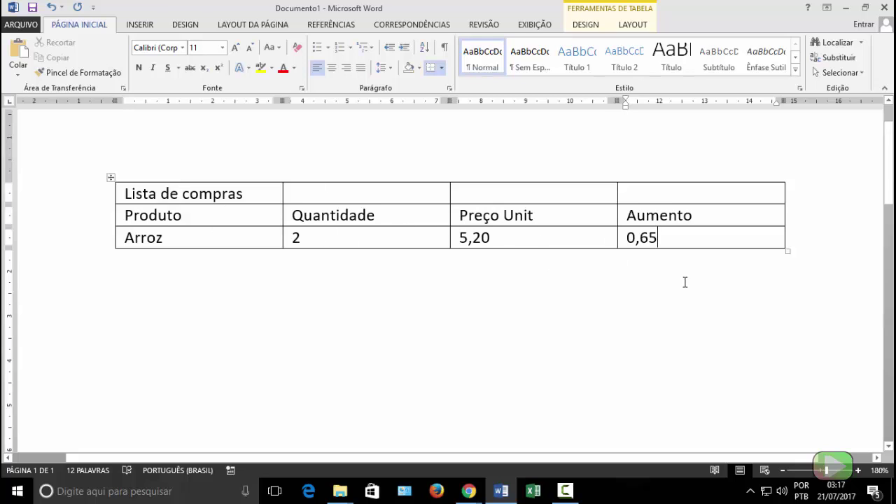
- Add a new row at the end of the table, directly below the Arroz row
{"action": "left_click", "coordinate": [691, 243]}
{"action": "key", "text": "Tab"}
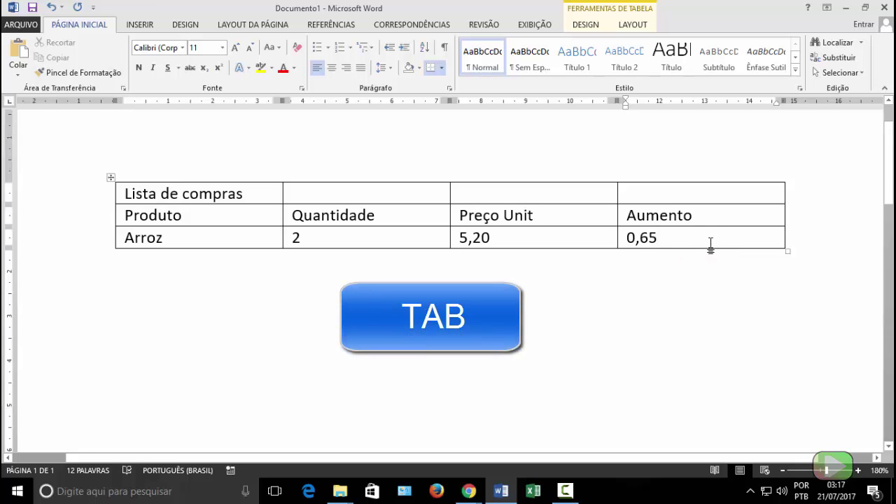
{"action": "left_click", "coordinate": [710, 242]}
{"action": "left_click", "coordinate": [727, 234]}
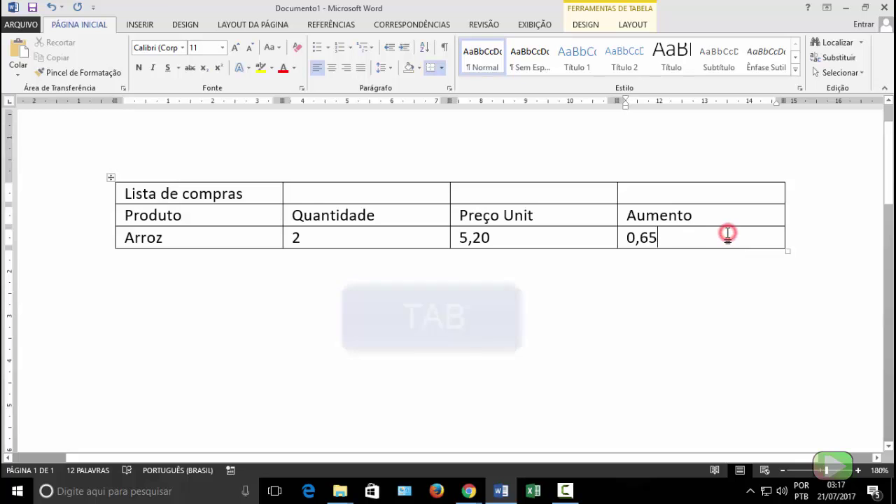
{"action": "key", "text": "Tab"}
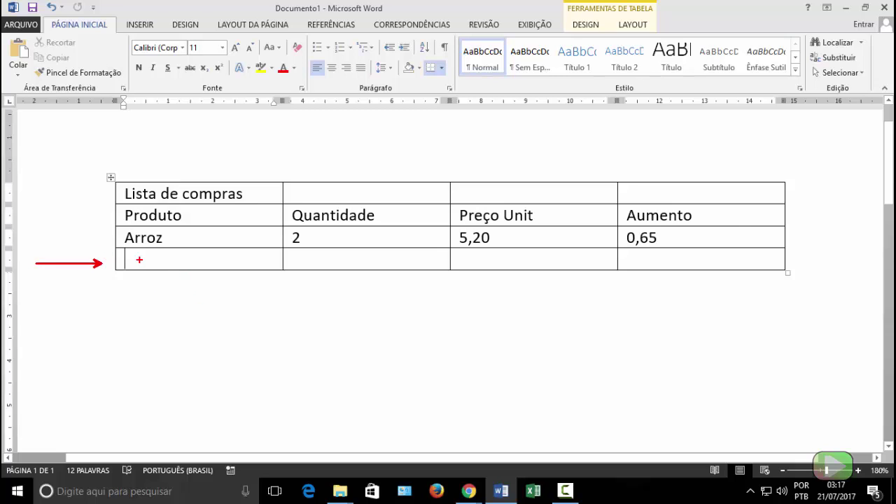
- Fill the new row with product Feijão, quantity 4, unit price 8,60 and increase 0,15
{"action": "type", "text": "F"}
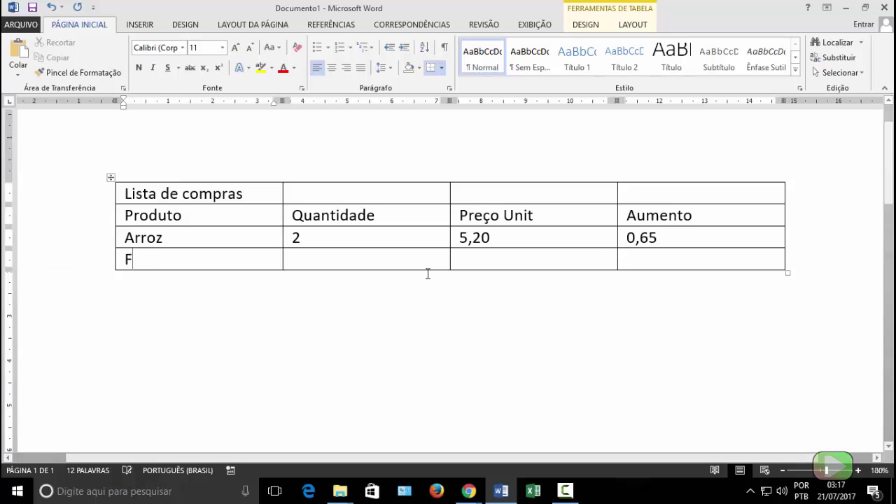
{"action": "type", "text": "ei"}
{"action": "type", "text": "jão"}
{"action": "key", "text": "Tab"}
{"action": "type", "text": "4"}
{"action": "key", "text": "Tab"}
{"action": "type", "text": "8,60"}
{"action": "key", "text": "Tab"}
{"action": "type", "text": "0,15"}
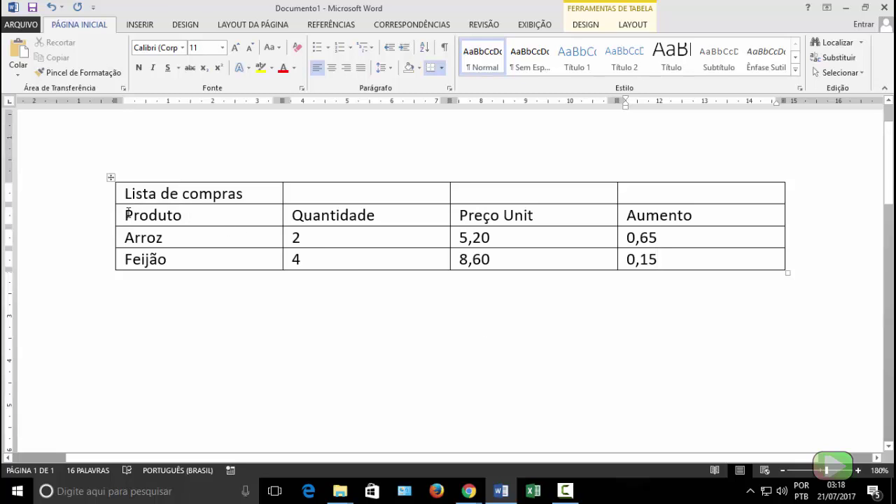
- Center the header row from Produto to Aumento and format its text in red, bold and italic
{"action": "left_click_drag", "start_coordinate": [126, 213], "coordinate": [716, 214]}
{"action": "left_click", "coordinate": [332, 68]}
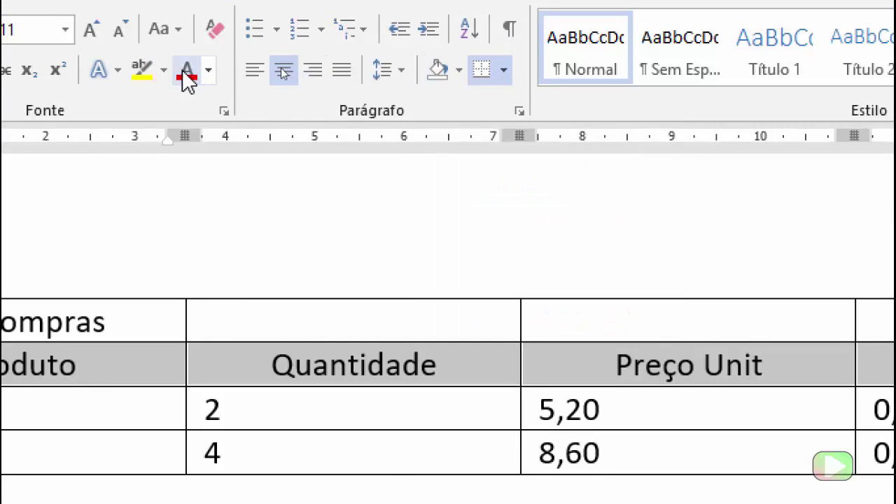
{"action": "left_click", "coordinate": [208, 73]}
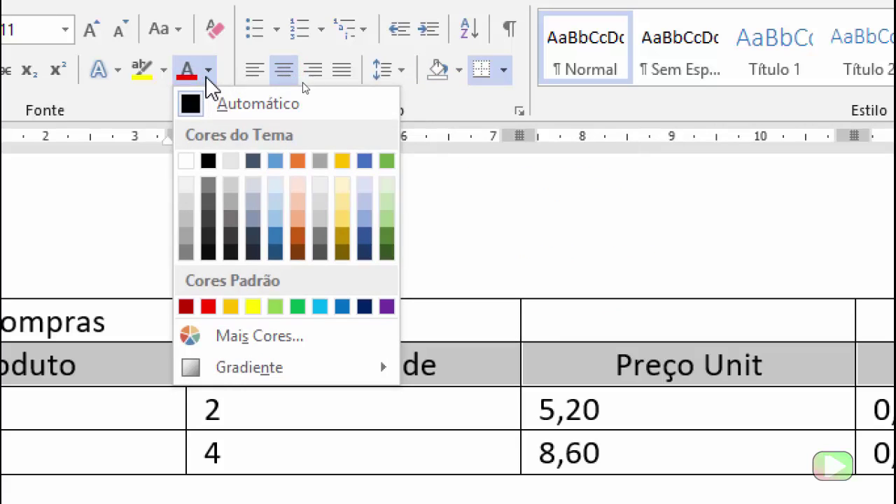
{"action": "left_click", "coordinate": [209, 306]}
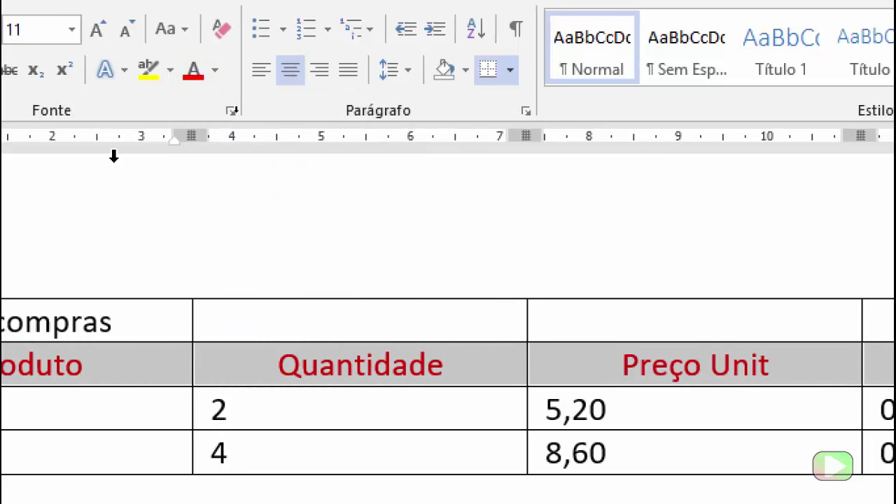
{"action": "left_click", "coordinate": [115, 70]}
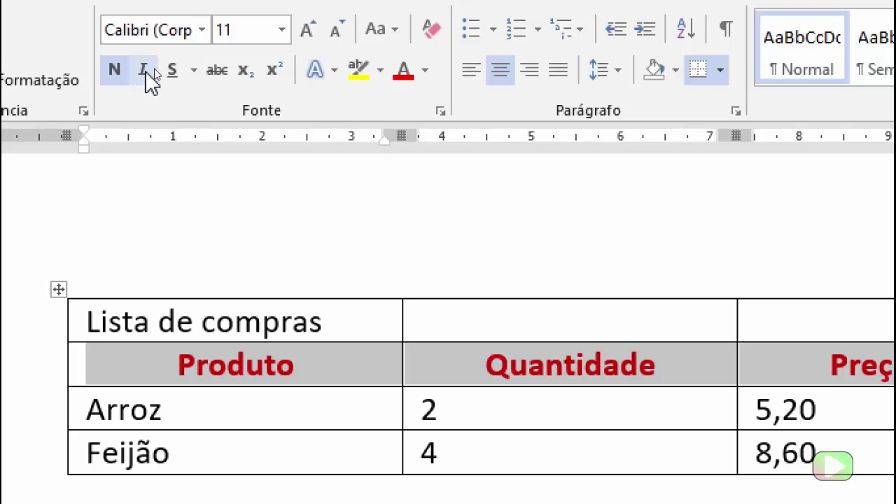
{"action": "left_click", "coordinate": [144, 70]}
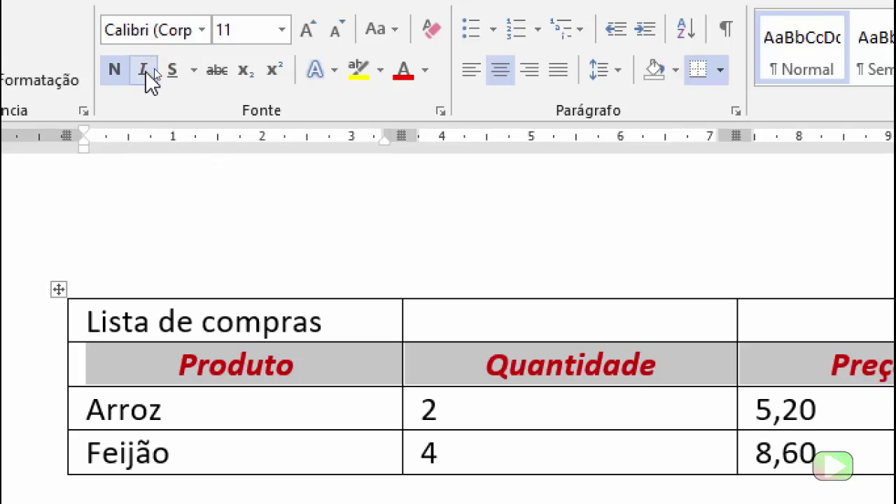
- Shade the header row cells with a light orange theme color
{"action": "left_click", "coordinate": [674, 72]}
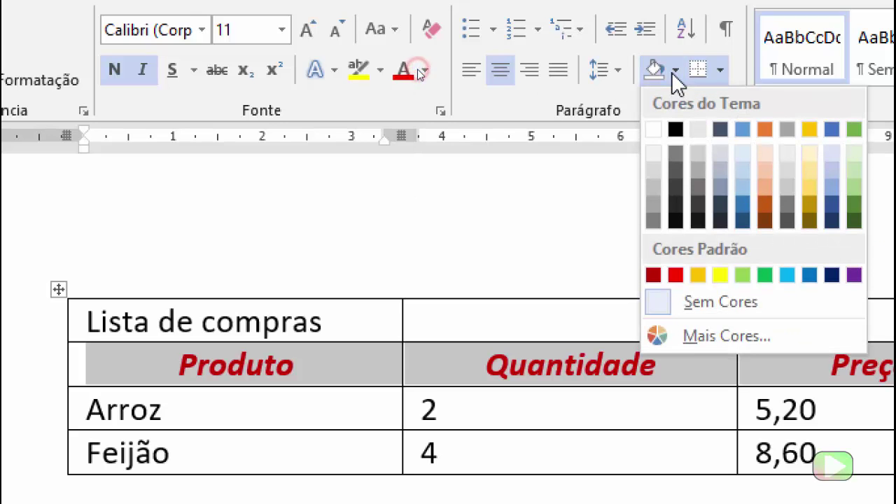
{"action": "left_click", "coordinate": [763, 173]}
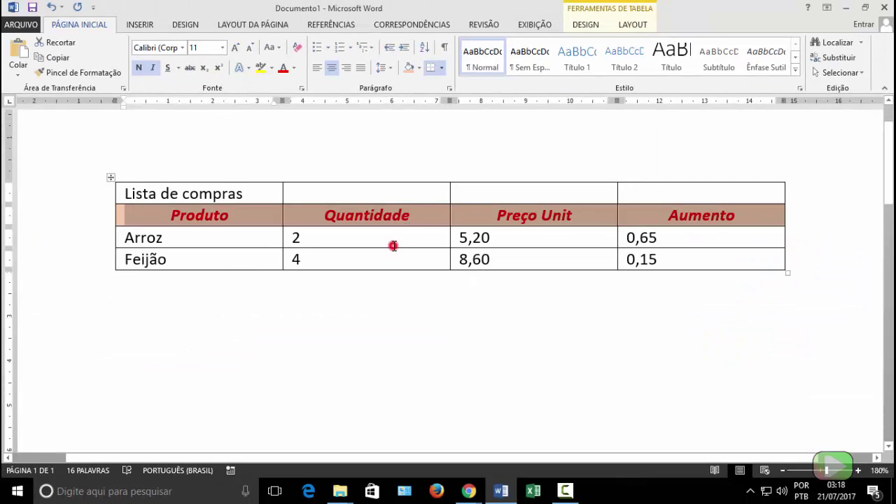
{"action": "left_click", "coordinate": [393, 245]}
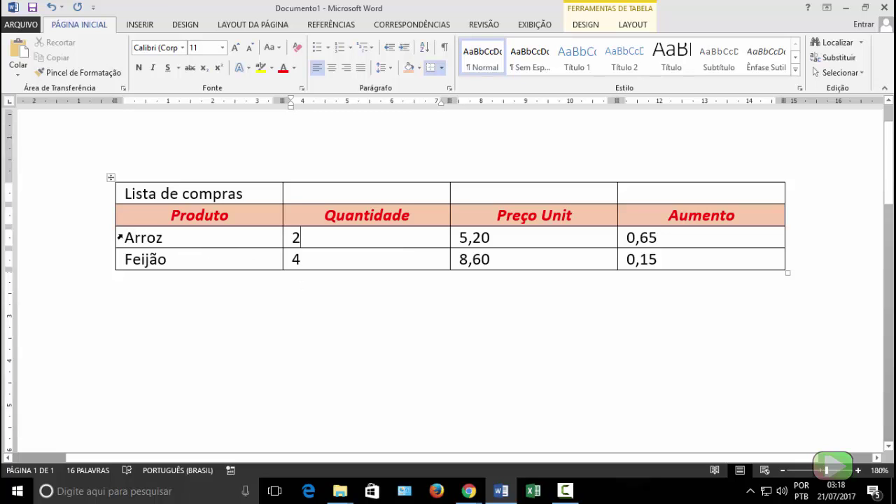
- Center the contents of all cells in the Arroz and Feijão rows
{"action": "left_click_drag", "start_coordinate": [119, 237], "coordinate": [651, 258]}
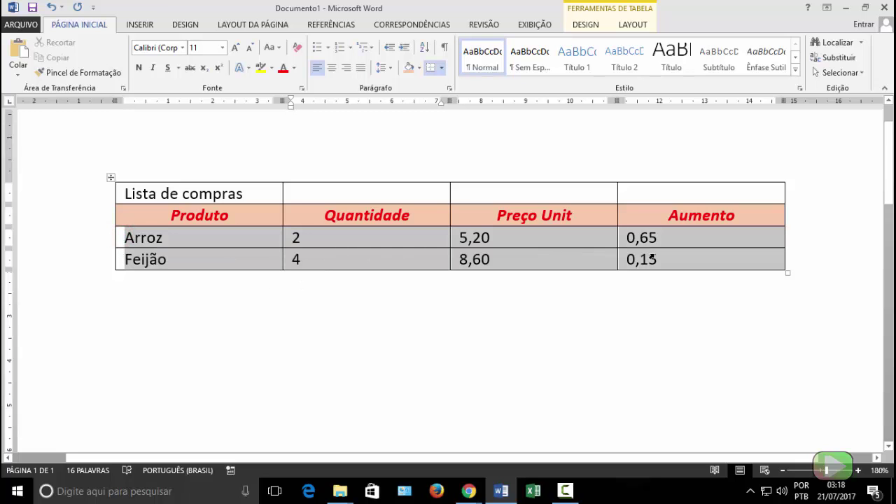
{"action": "left_click", "coordinate": [330, 68]}
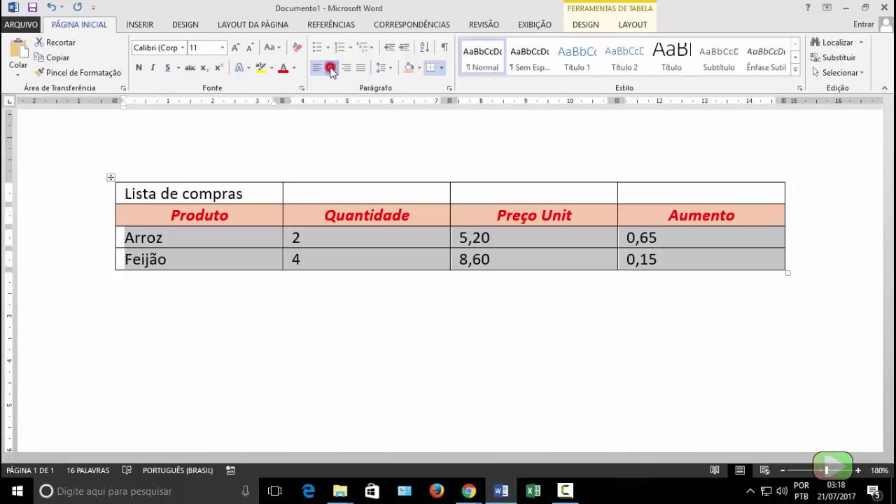
{"action": "left_click", "coordinate": [309, 253]}
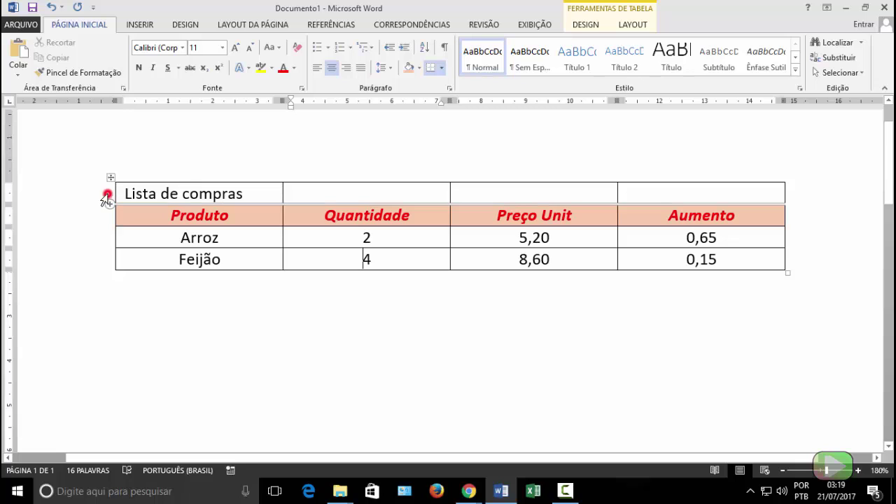
- Merge the four cells of the "Lista de compras" row into a single cell
{"action": "left_click", "coordinate": [106, 196]}
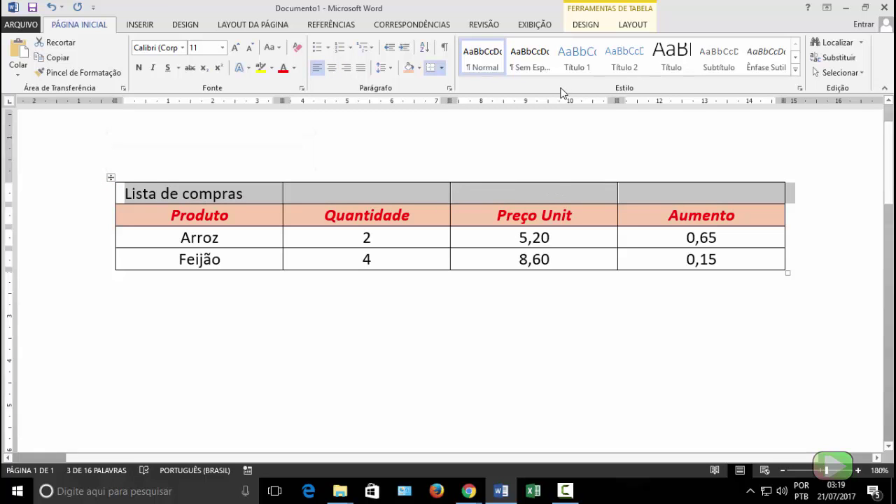
{"action": "left_click", "coordinate": [591, 25]}
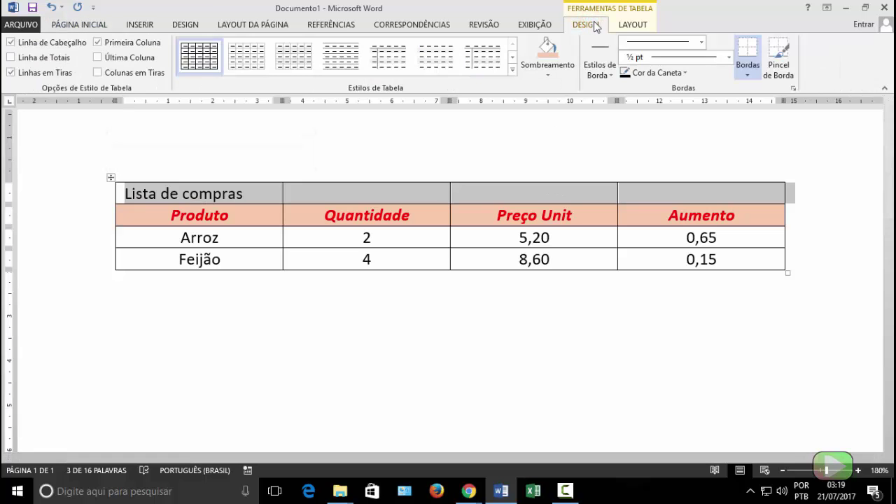
{"action": "left_click", "coordinate": [633, 25]}
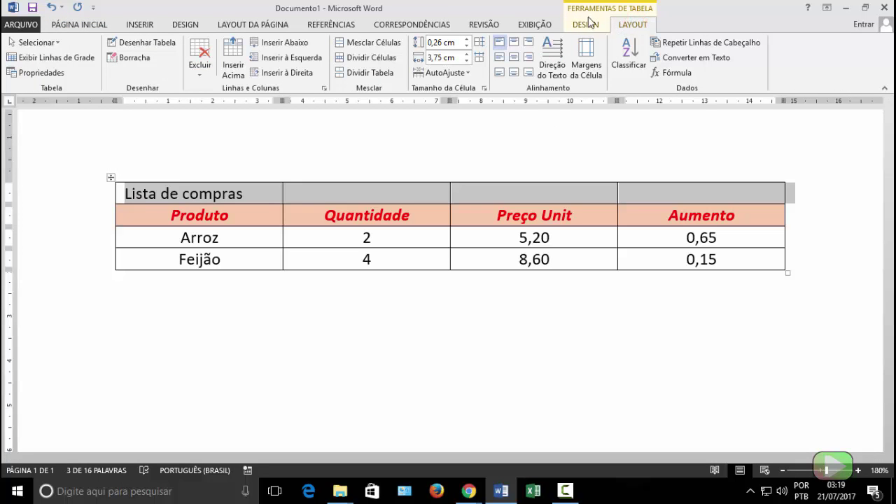
{"action": "left_click", "coordinate": [586, 26]}
{"action": "left_click", "coordinate": [619, 27]}
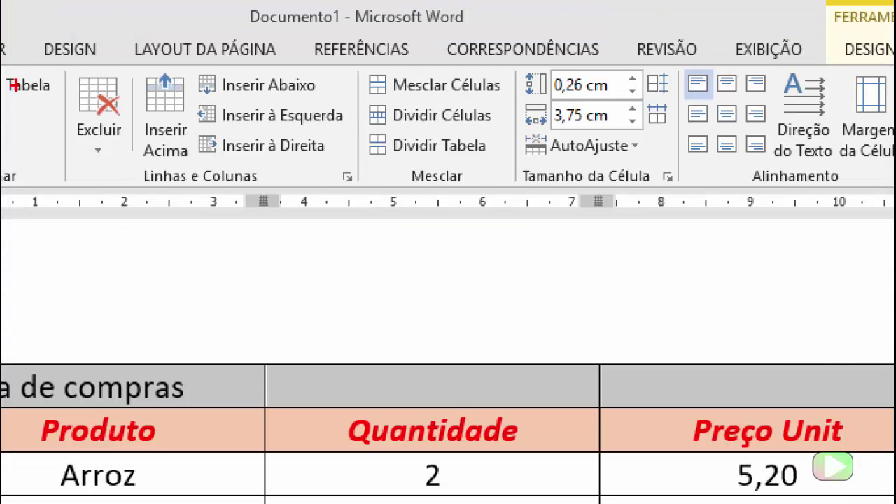
{"action": "left_click_drag", "start_coordinate": [181, 31], "coordinate": [207, 44]}
{"action": "mouse_move", "coordinate": [113, 88]}
{"action": "left_mouse_down"}
{"action": "mouse_move", "coordinate": [376, 175]}
{"action": "mouse_move", "coordinate": [362, 189]}
{"action": "left_mouse_up"}
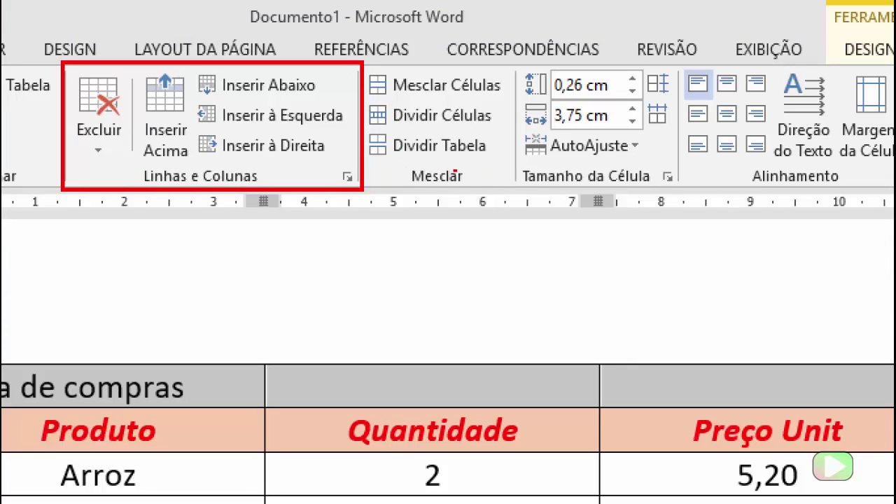
{"action": "mouse_move", "coordinate": [362, 66]}
{"action": "left_mouse_down"}
{"action": "mouse_move", "coordinate": [417, 88]}
{"action": "mouse_move", "coordinate": [512, 196]}
{"action": "left_mouse_up"}
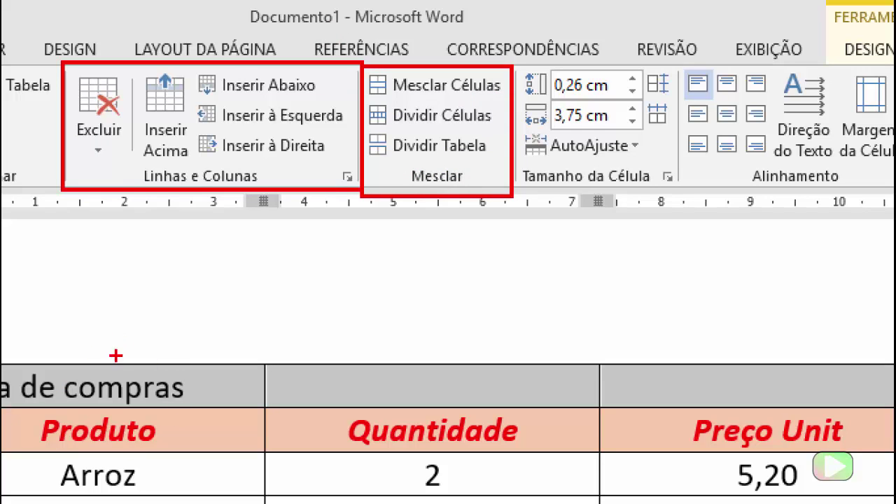
{"action": "mouse_move", "coordinate": [3, 364]}
{"action": "left_mouse_down"}
{"action": "mouse_move", "coordinate": [500, 404]}
{"action": "mouse_move", "coordinate": [893, 406]}
{"action": "left_mouse_up"}
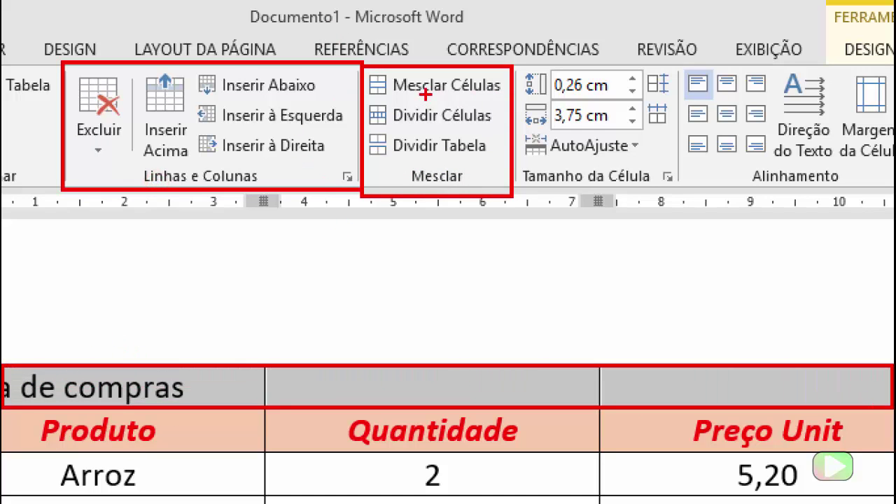
{"action": "left_click_drag", "start_coordinate": [425, 94], "coordinate": [425, 263]}
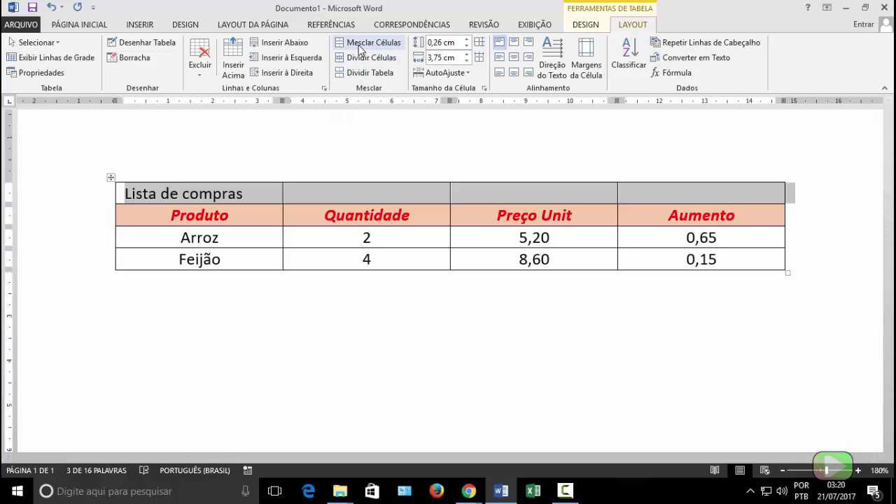
{"action": "left_click", "coordinate": [360, 44]}
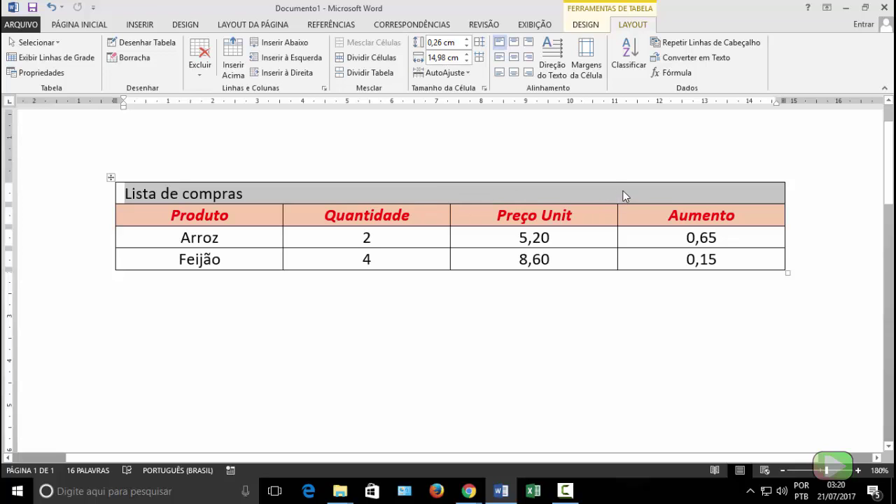
- Center the title "Lista de compras" both horizontally and vertically within its merged cell
{"action": "left_click", "coordinate": [515, 57]}
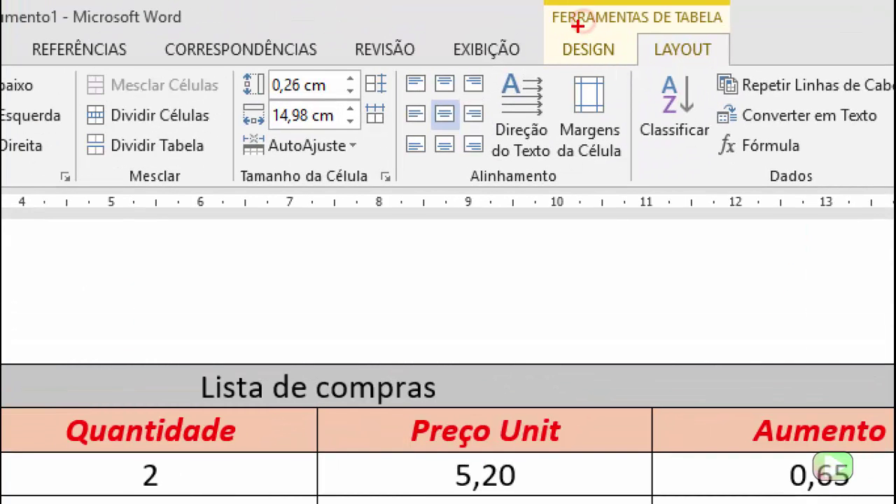
{"action": "left_click_drag", "start_coordinate": [552, 30], "coordinate": [628, 66]}
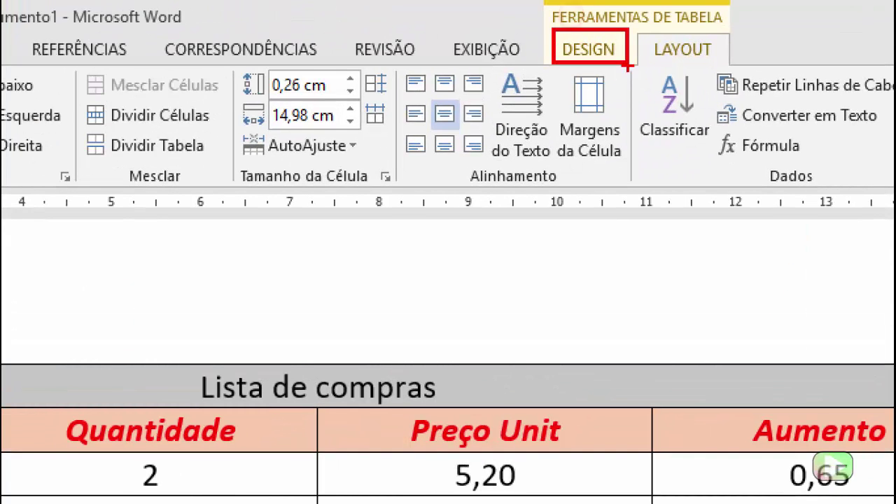
{"action": "key", "text": "Escape"}
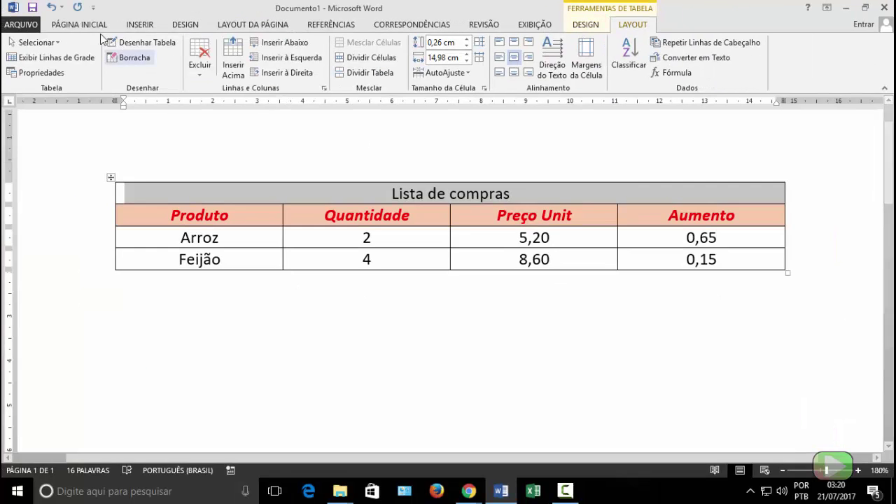
- Undo the centering of the title and the merging of the first row's cells
{"action": "left_click", "coordinate": [51, 8]}
{"action": "left_click", "coordinate": [51, 9]}
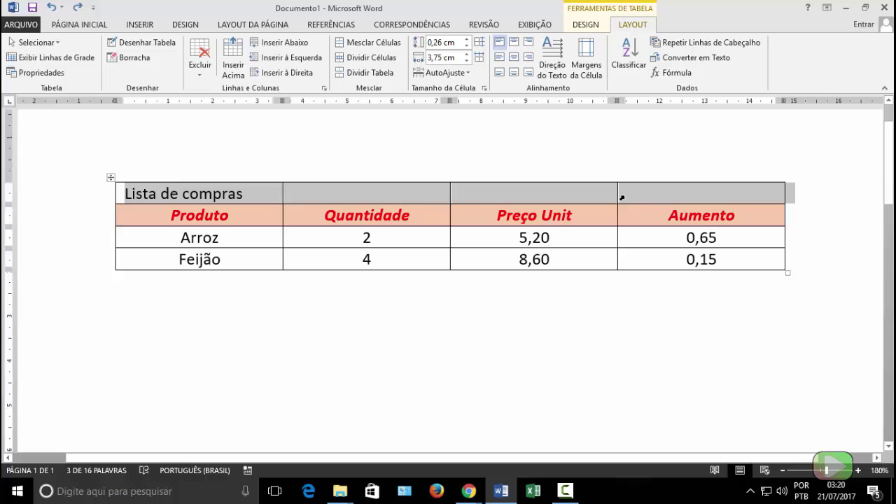
{"action": "left_click", "coordinate": [585, 24]}
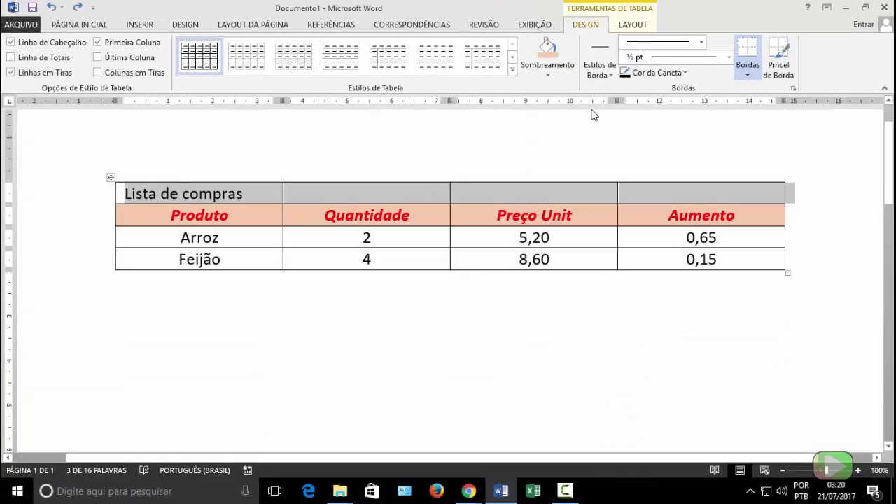
{"action": "left_click", "coordinate": [748, 75]}
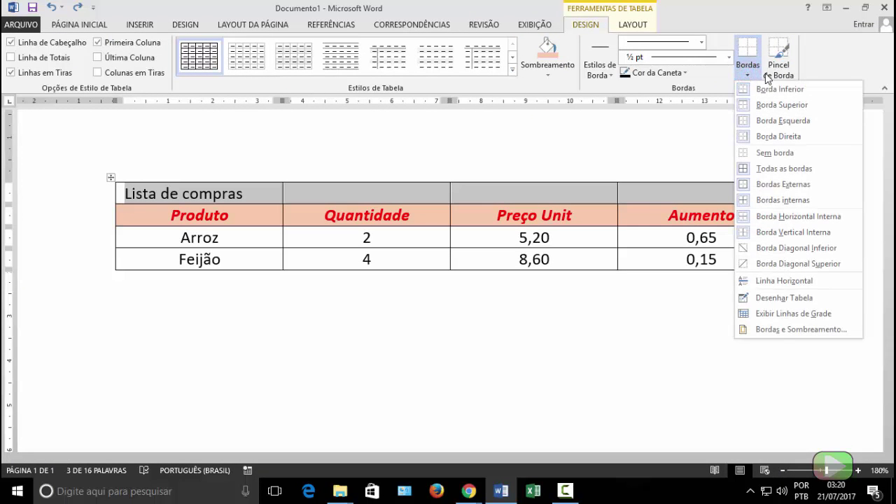
{"action": "left_click", "coordinate": [633, 24]}
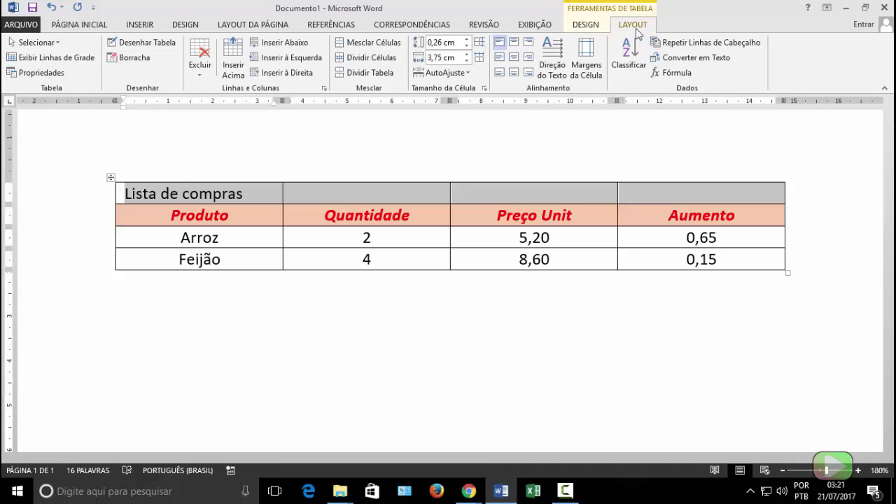
{"action": "left_click", "coordinate": [593, 25]}
- Erase the three vertical cell dividers in the "Lista de compras" row with the table Eraser
{"action": "left_click", "coordinate": [615, 25]}
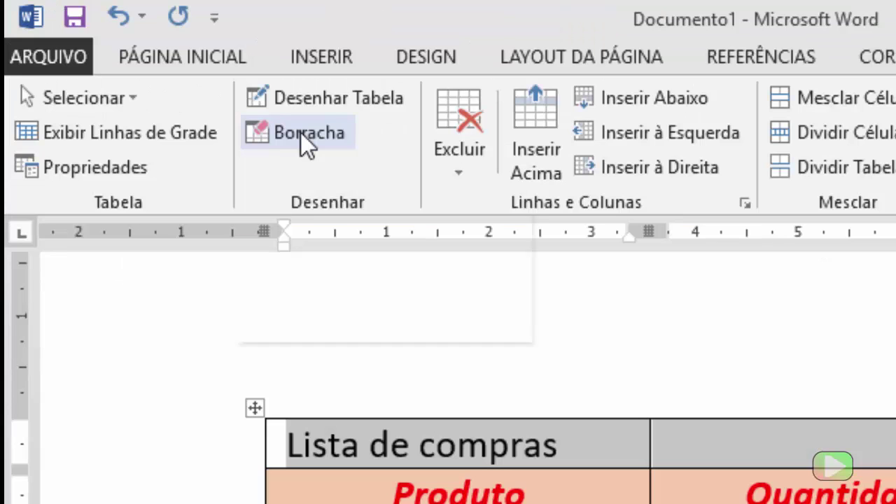
{"action": "left_click", "coordinate": [131, 57]}
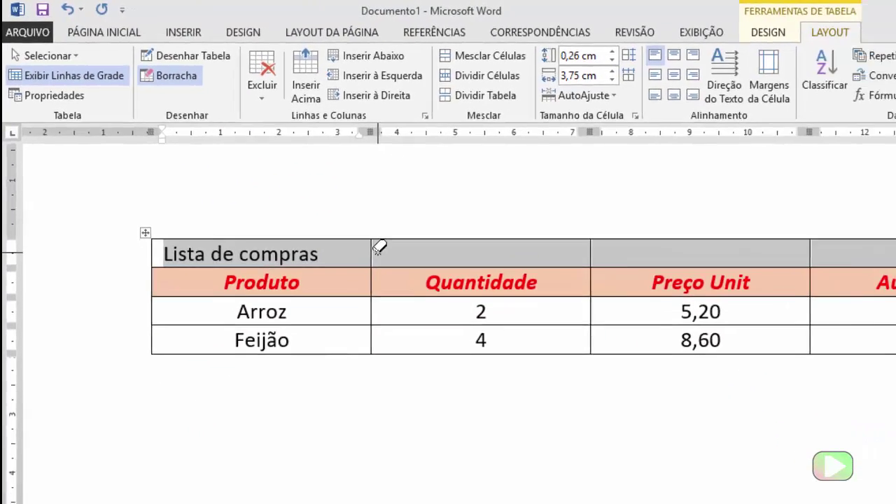
{"action": "left_click", "coordinate": [376, 249]}
{"action": "left_click_drag", "start_coordinate": [593, 253], "coordinate": [595, 252]}
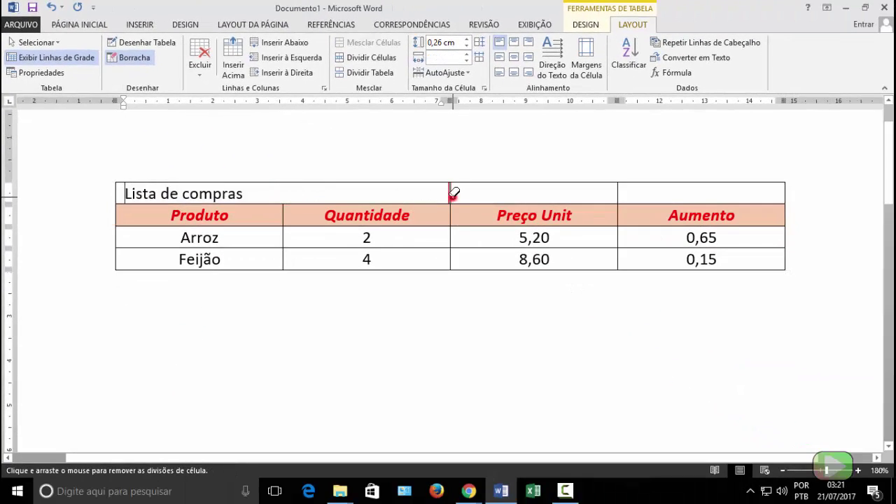
{"action": "left_click_drag", "start_coordinate": [453, 194], "coordinate": [454, 196]}
{"action": "left_click", "coordinate": [620, 194]}
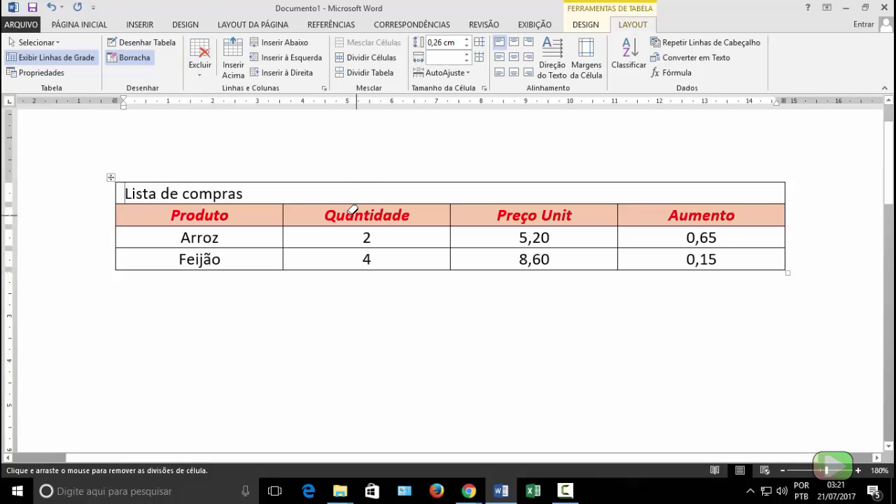
- Draw vertical dividers through the "Lista de compras" row in line with the column borders below, using Draw Table
{"action": "left_click", "coordinate": [153, 43]}
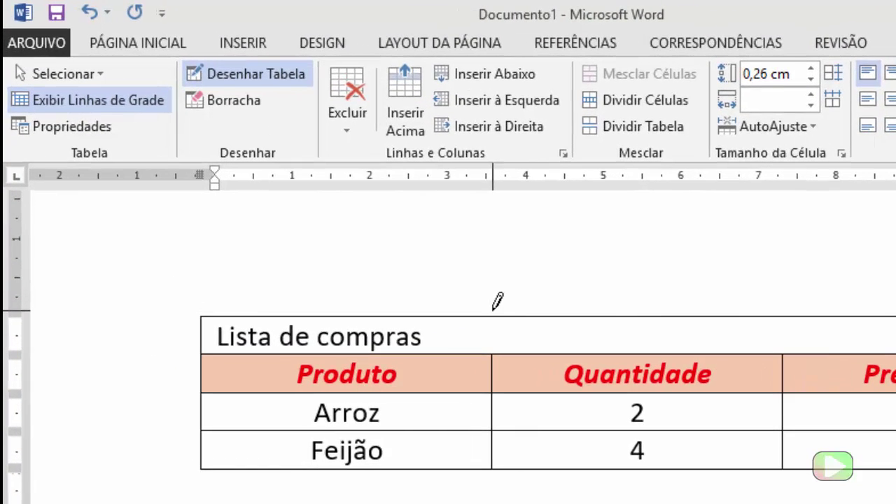
{"action": "mouse_move", "coordinate": [491, 353]}
{"action": "left_mouse_down"}
{"action": "mouse_move", "coordinate": [489, 320]}
{"action": "mouse_move", "coordinate": [493, 358]}
{"action": "left_mouse_up"}
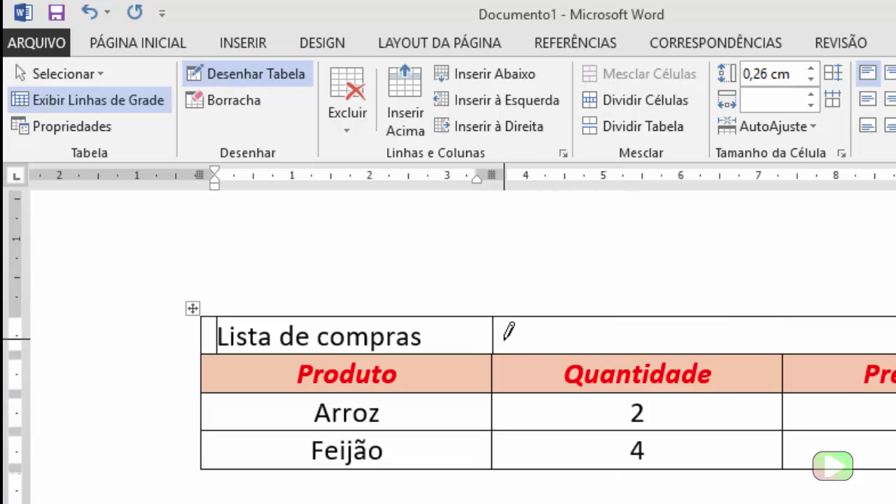
{"action": "left_click_drag", "start_coordinate": [784, 316], "coordinate": [784, 353]}
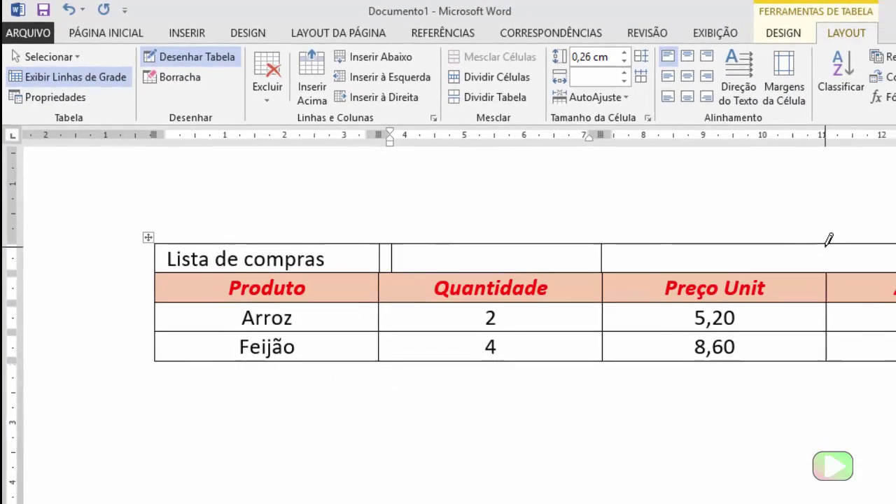
{"action": "left_click_drag", "start_coordinate": [823, 247], "coordinate": [824, 301]}
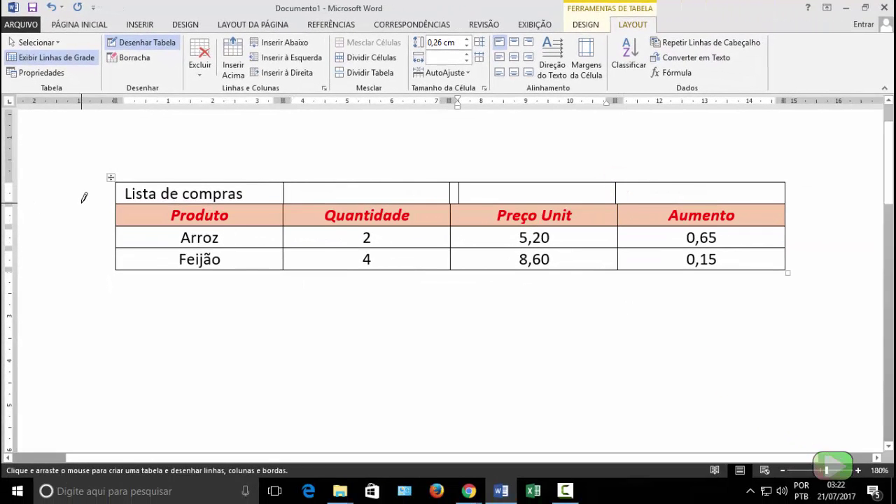
- Merge the four cells of the "Lista de compras" row and center the title horizontally and vertically
{"action": "key", "text": "Escape"}
{"action": "left_click", "coordinate": [103, 196]}
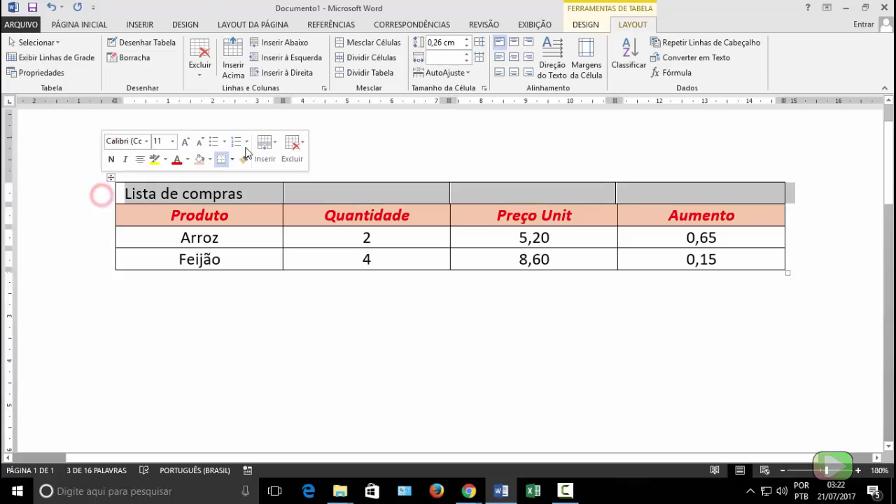
{"action": "left_click", "coordinate": [371, 42]}
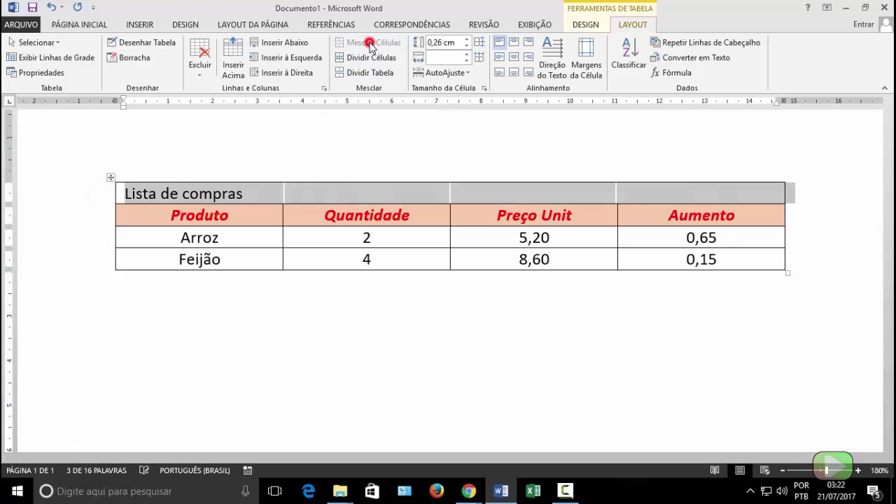
{"action": "left_click", "coordinate": [514, 60]}
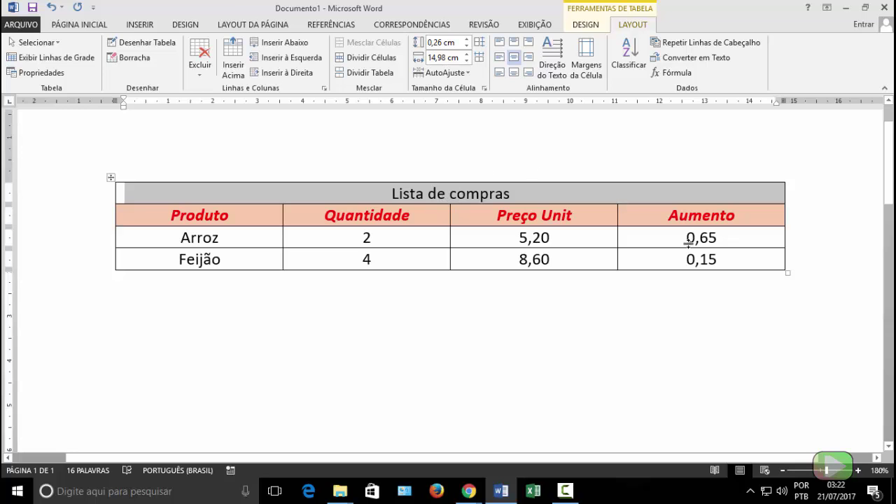
- Format the "Lista de compras" title at font size 14 with bold and underline
{"action": "left_click", "coordinate": [89, 25]}
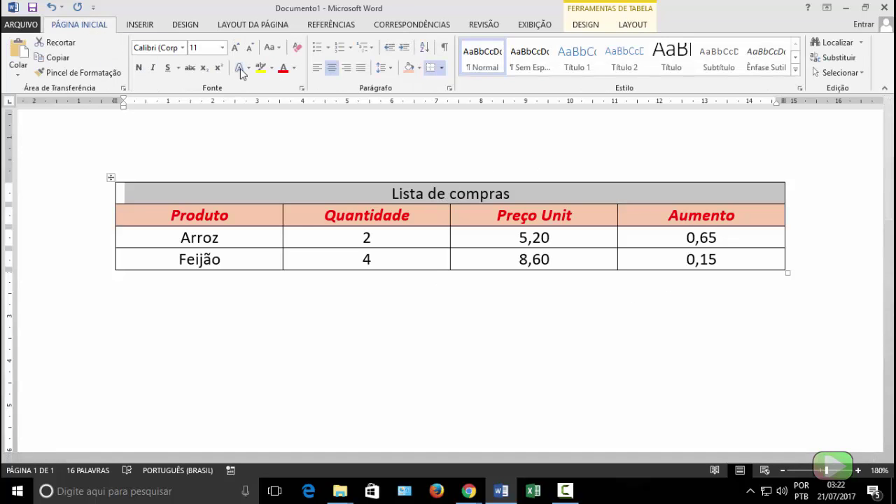
{"action": "left_click", "coordinate": [238, 49]}
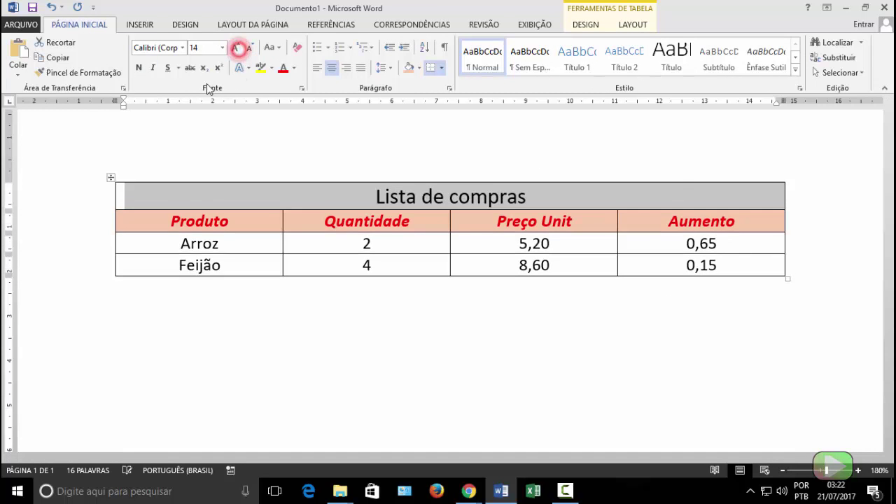
{"action": "left_click", "coordinate": [138, 68]}
{"action": "left_click", "coordinate": [168, 68]}
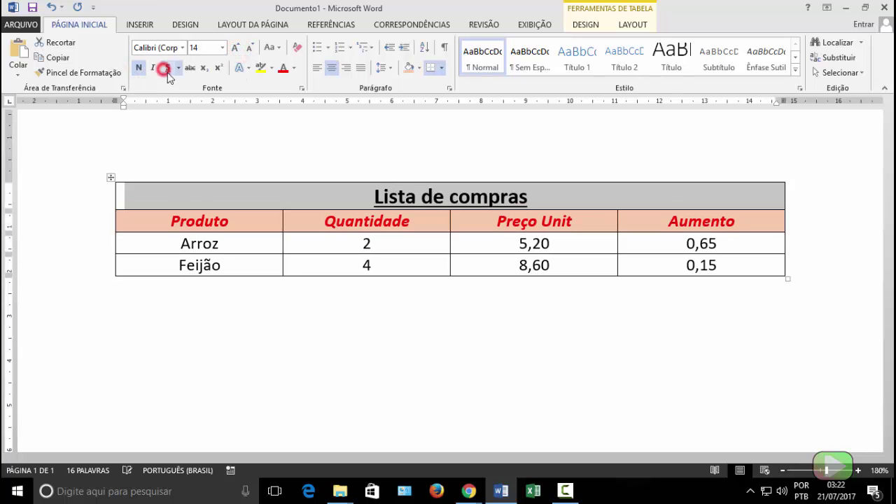
{"action": "left_click", "coordinate": [476, 350]}
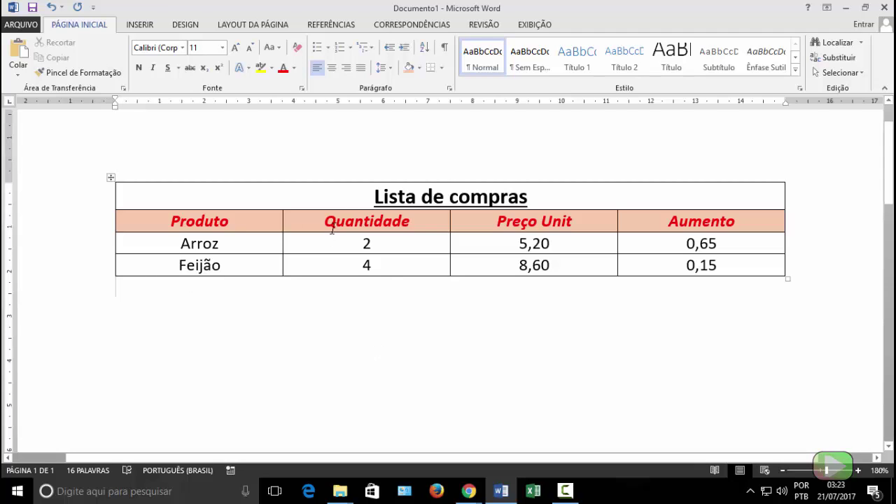
- Move the whole shopping list table slightly right and down from its original position on the page
{"action": "left_click", "coordinate": [128, 195]}
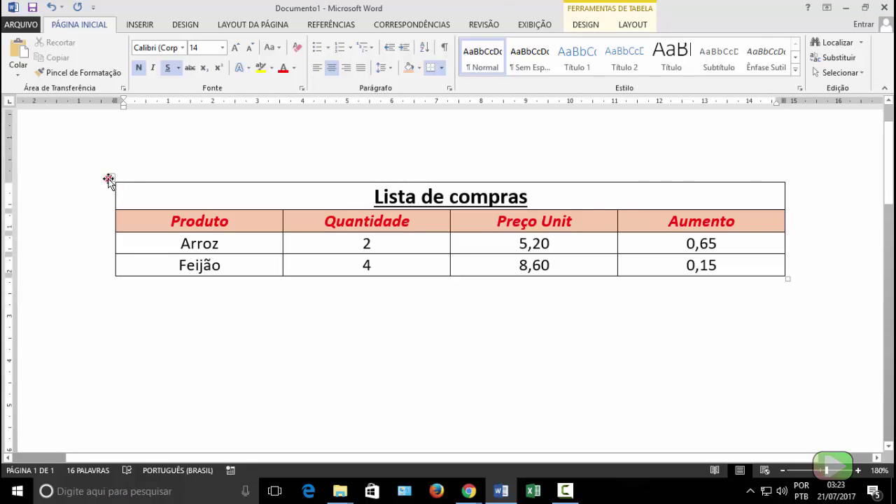
{"action": "left_click_drag", "start_coordinate": [110, 178], "coordinate": [186, 300]}
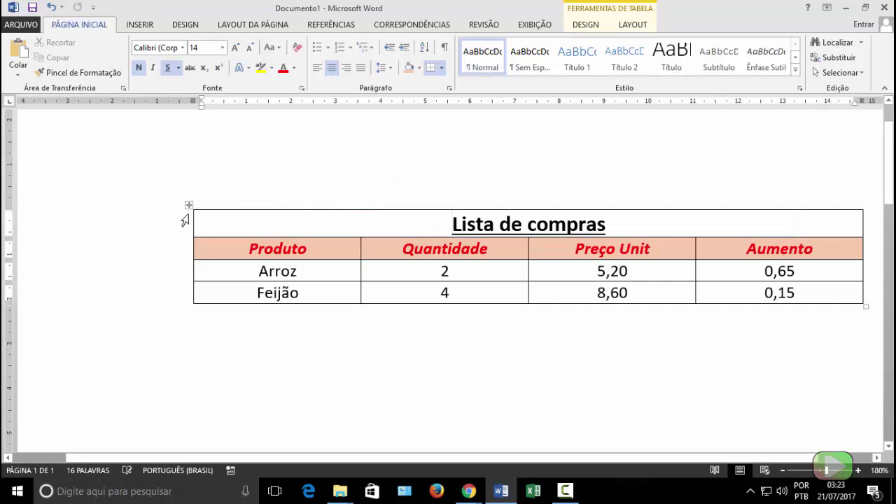
{"action": "left_click_drag", "start_coordinate": [190, 204], "coordinate": [148, 184]}
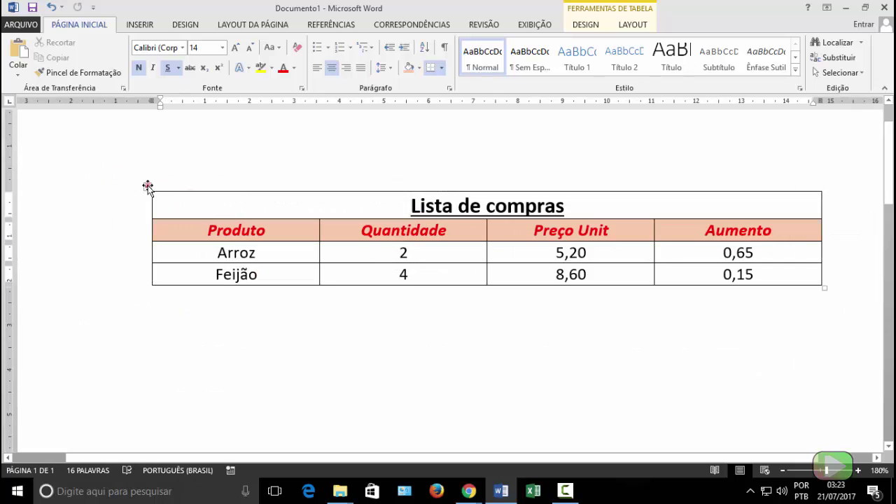
- Clear all text from the shopping list table while keeping its grid, and delete the entire empty table
{"action": "left_click", "coordinate": [147, 185]}
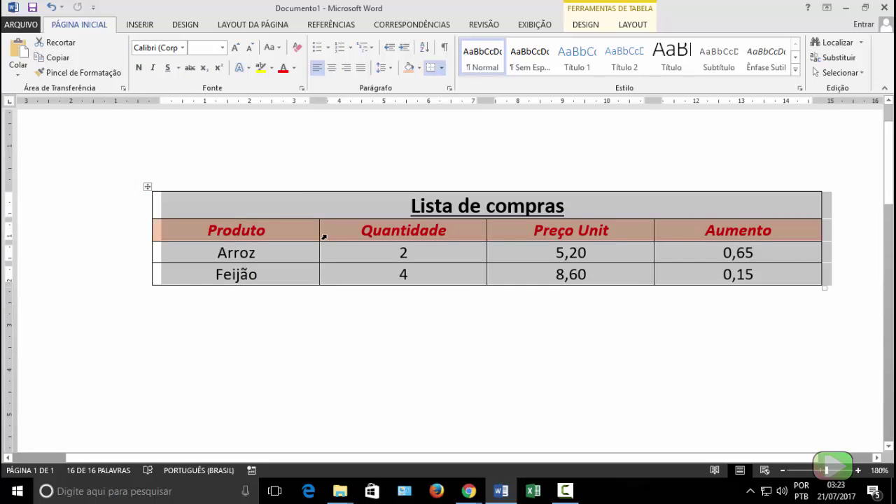
{"action": "key", "text": "Delete"}
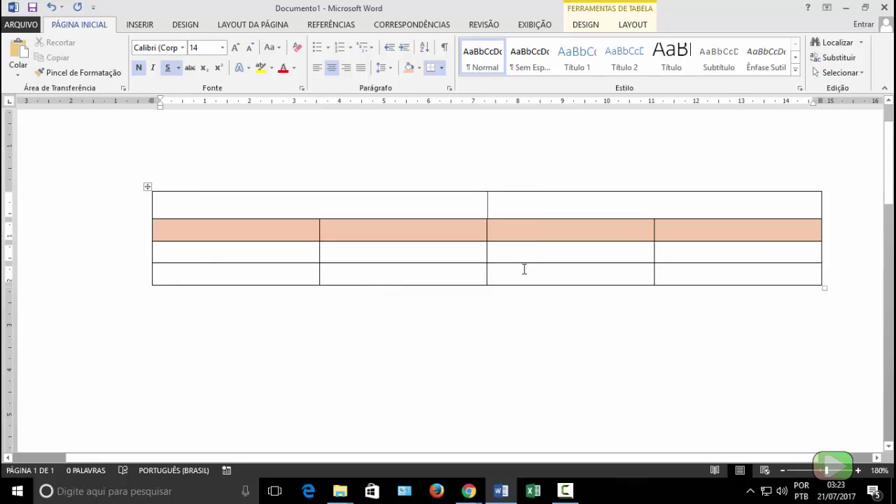
{"action": "left_click", "coordinate": [458, 294]}
{"action": "left_click", "coordinate": [412, 259]}
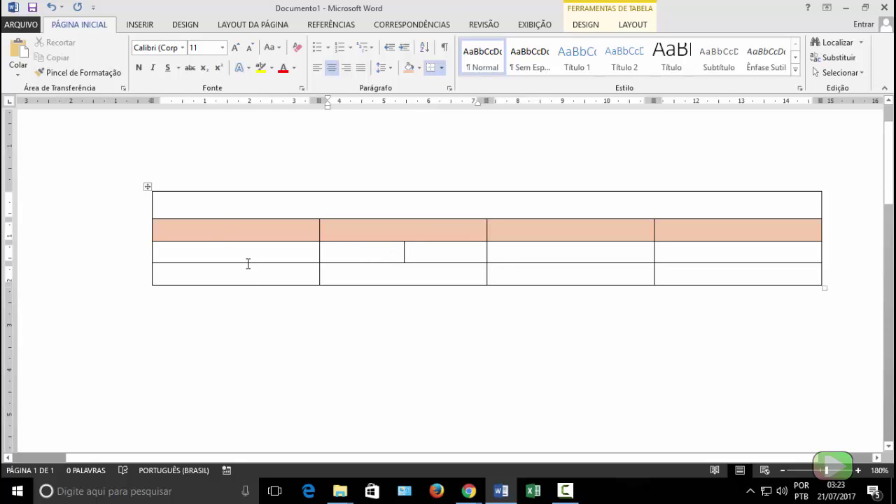
{"action": "key", "text": "ctrl+z"}
{"action": "key", "text": "ctrl+z"}
{"action": "left_click", "coordinate": [147, 187]}
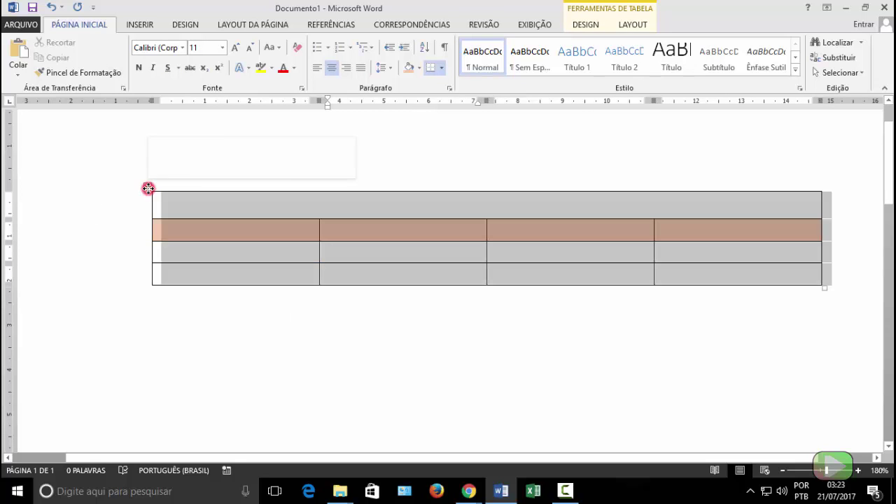
{"action": "key", "text": "BackSpace"}
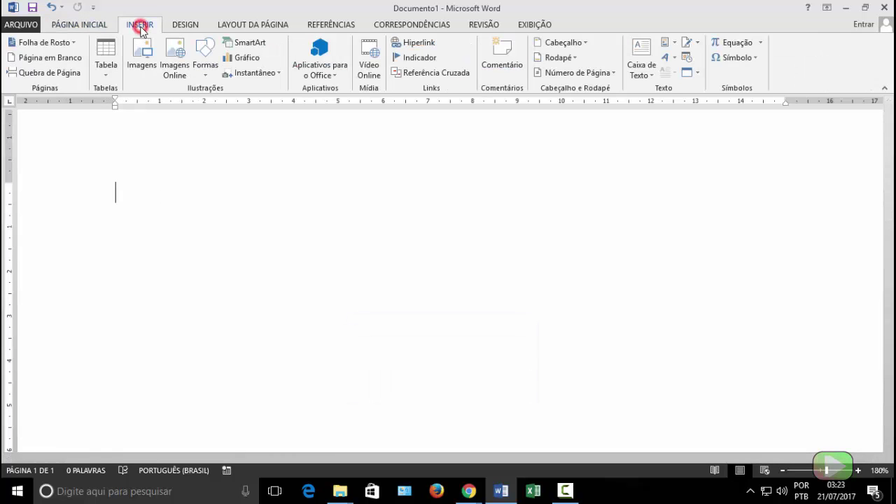
- Insert a table of 10 columns by 8 rows from the table grid and undo the insertion
{"action": "left_click", "coordinate": [107, 66]}
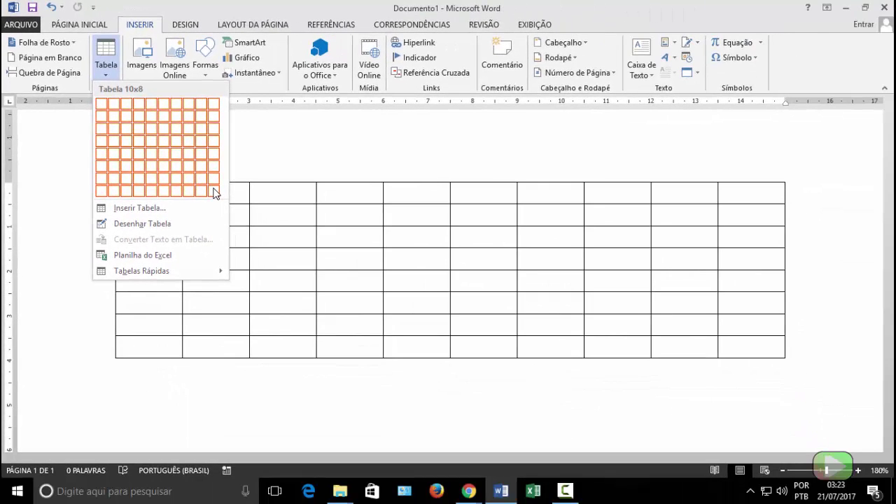
{"action": "left_click", "coordinate": [215, 193]}
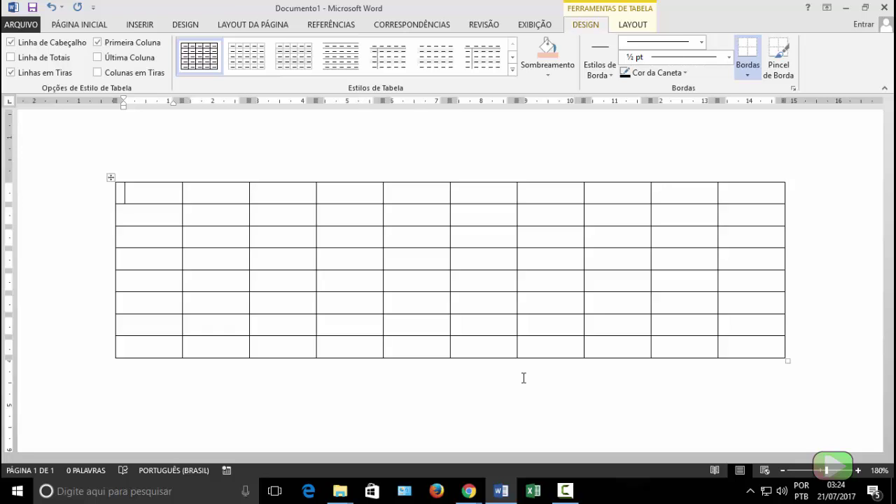
{"action": "left_click", "coordinate": [110, 179]}
{"action": "key", "text": "Left"}
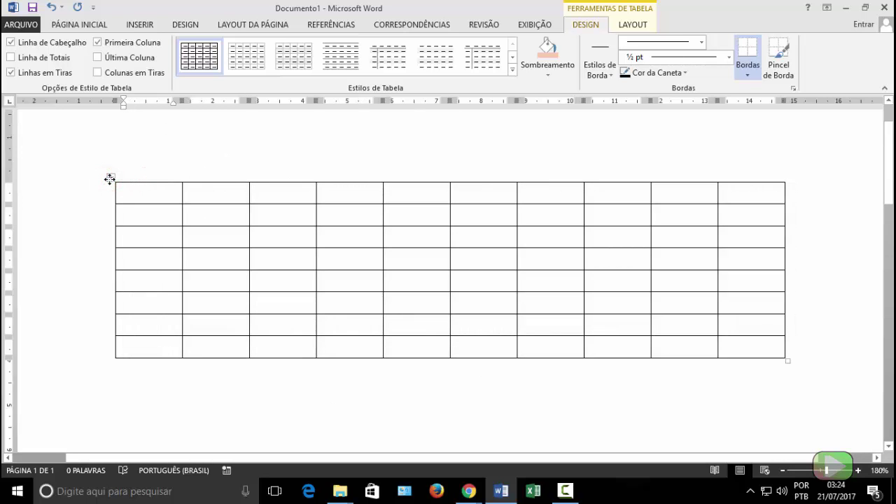
{"action": "key", "text": "ctrl+z"}
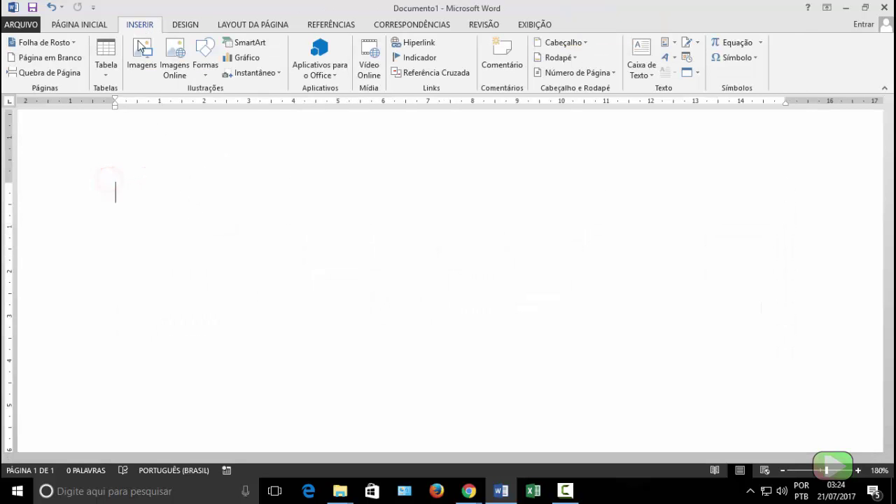
- Insert a table with 15 columns through the Inserir Tabela dialog and undo the insertion
{"action": "left_click", "coordinate": [112, 64]}
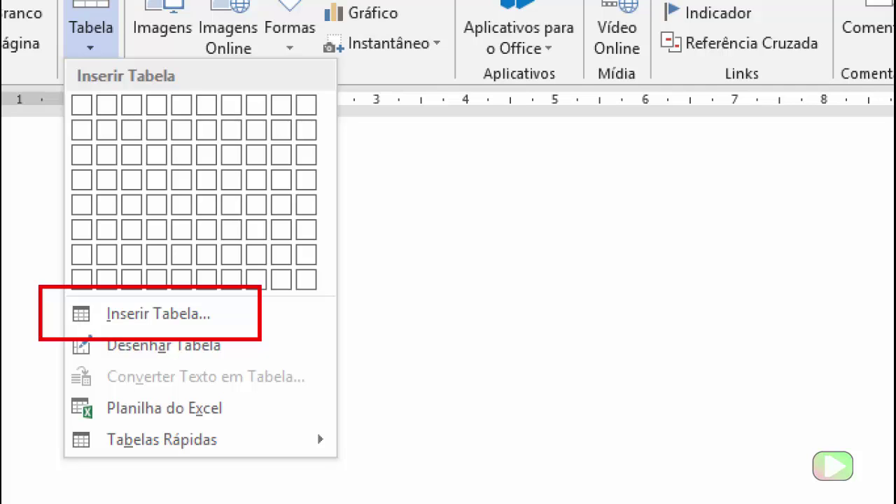
{"action": "left_click", "coordinate": [92, 26]}
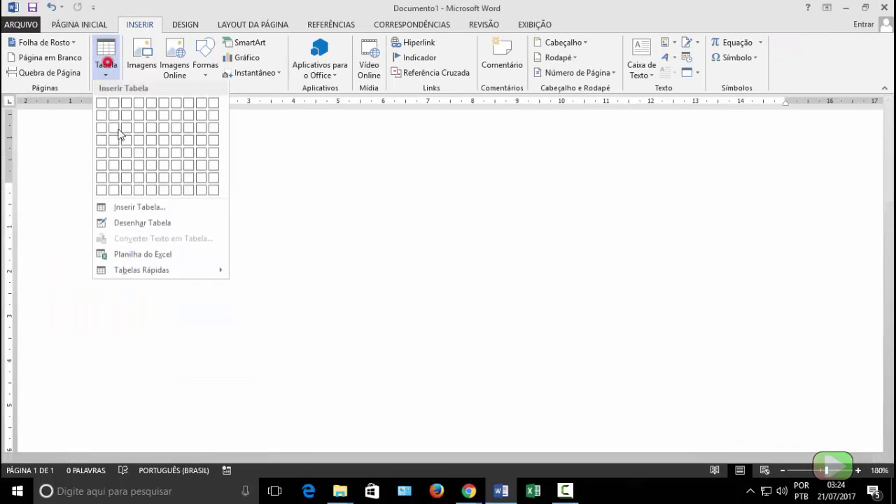
{"action": "left_click", "coordinate": [119, 207]}
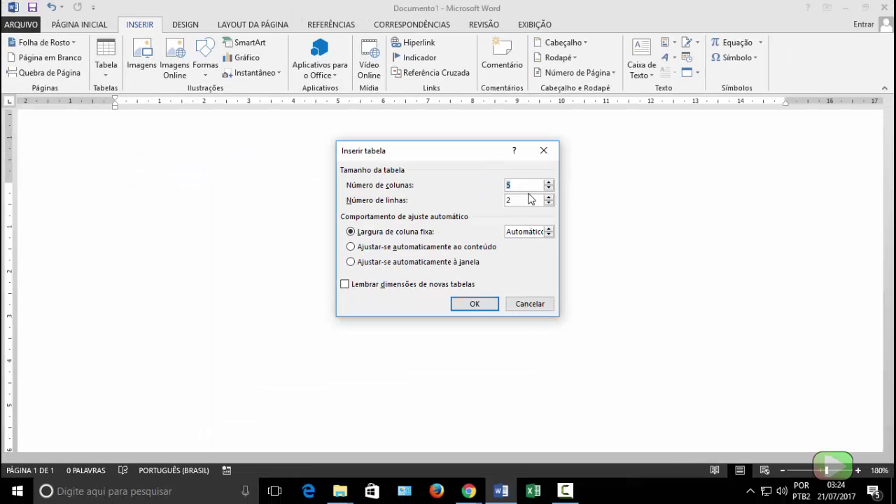
{"action": "double_click", "coordinate": [517, 165]}
{"action": "type", "text": "15"}
{"action": "left_click", "coordinate": [474, 304]}
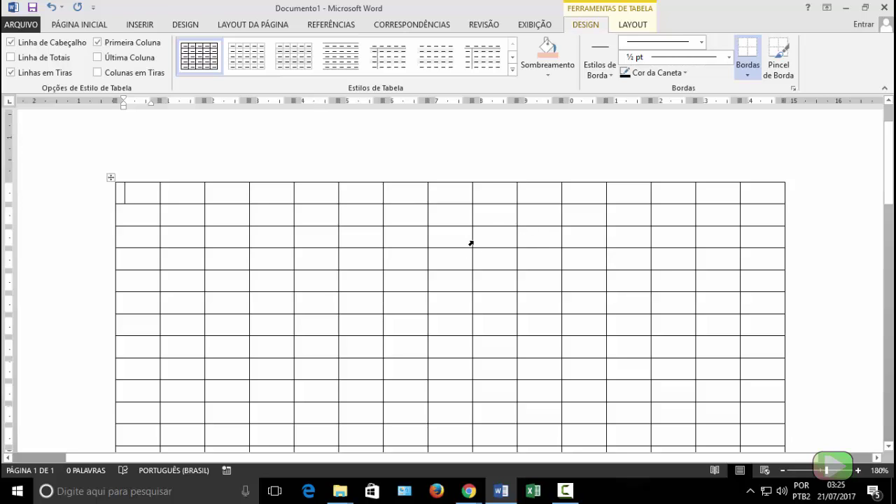
{"action": "key", "text": "ctrl+z"}
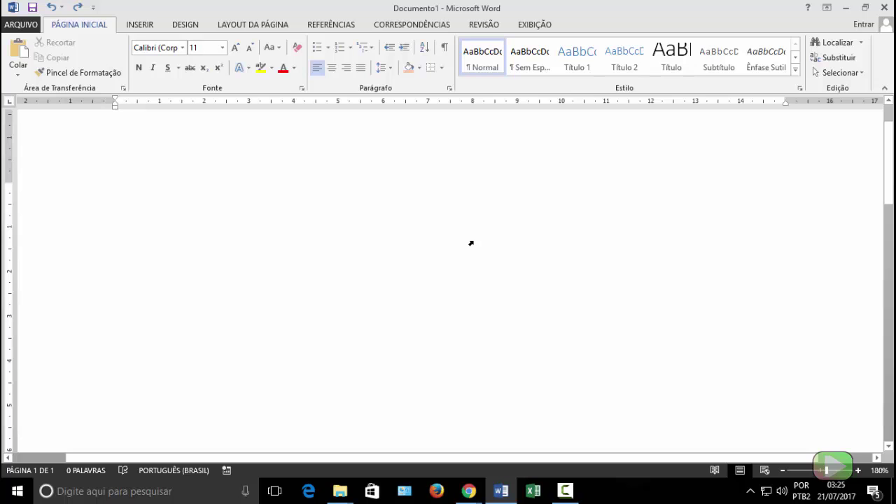
- Examine the other table creation options: Desenhar Tabela, Planilha do Excel and the calendar templates in Tabelas Rápidas
{"action": "left_click", "coordinate": [134, 25]}
{"action": "left_click", "coordinate": [106, 77]}
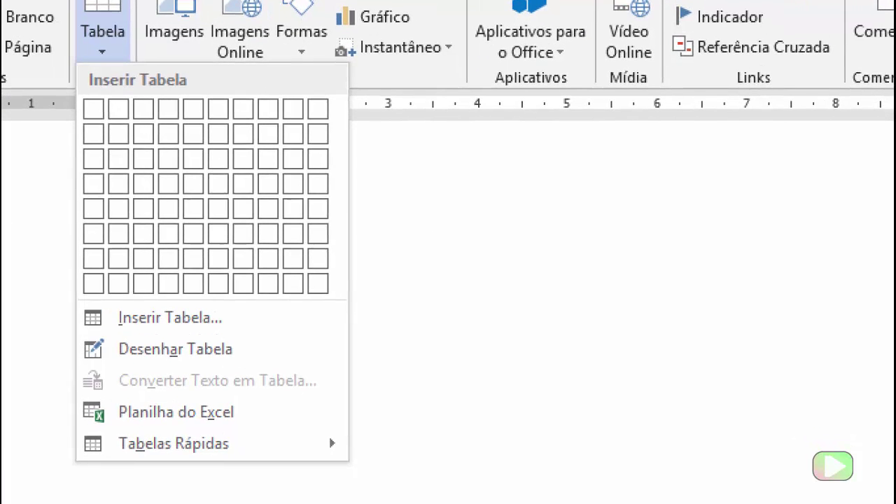
{"action": "mouse_move", "coordinate": [75, 320]}
{"action": "left_mouse_down"}
{"action": "mouse_move", "coordinate": [156, 347]}
{"action": "mouse_move", "coordinate": [268, 359]}
{"action": "left_mouse_up"}
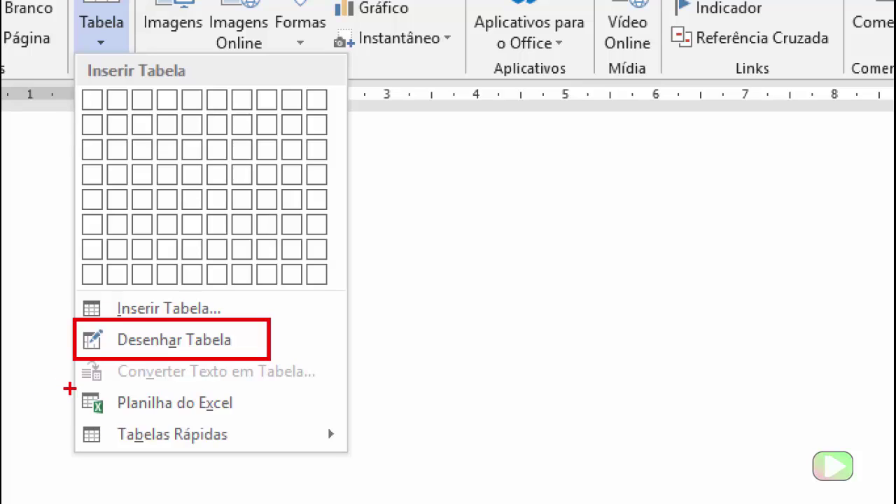
{"action": "mouse_move", "coordinate": [72, 382]}
{"action": "left_mouse_down"}
{"action": "mouse_move", "coordinate": [270, 428]}
{"action": "mouse_move", "coordinate": [295, 418]}
{"action": "left_mouse_up"}
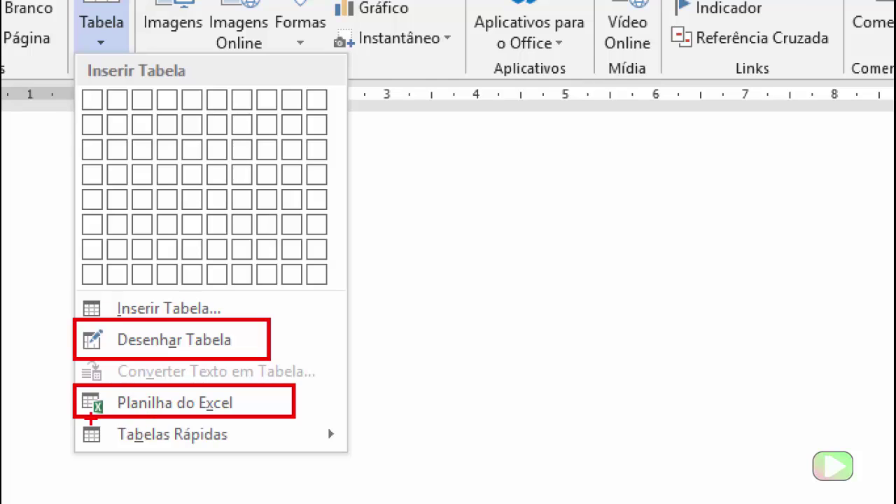
{"action": "mouse_move", "coordinate": [72, 418]}
{"action": "left_mouse_down"}
{"action": "mouse_move", "coordinate": [164, 442]}
{"action": "mouse_move", "coordinate": [360, 453]}
{"action": "left_mouse_up"}
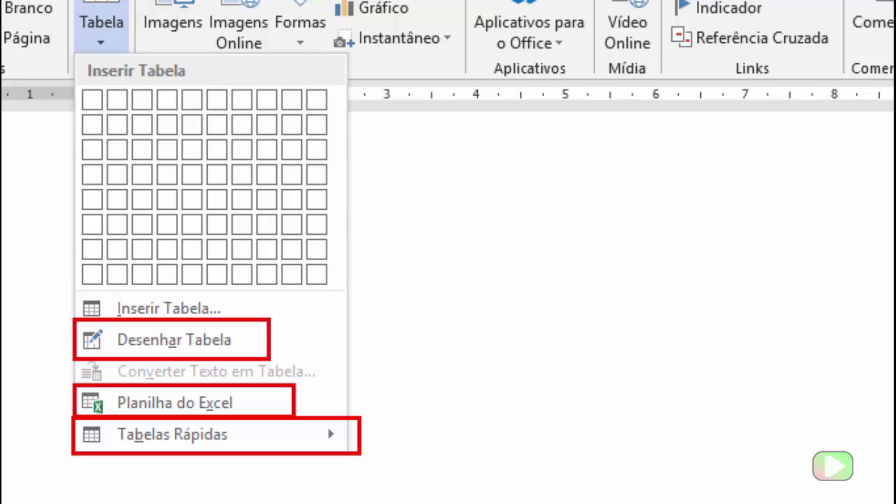
{"action": "key", "text": "Escape"}
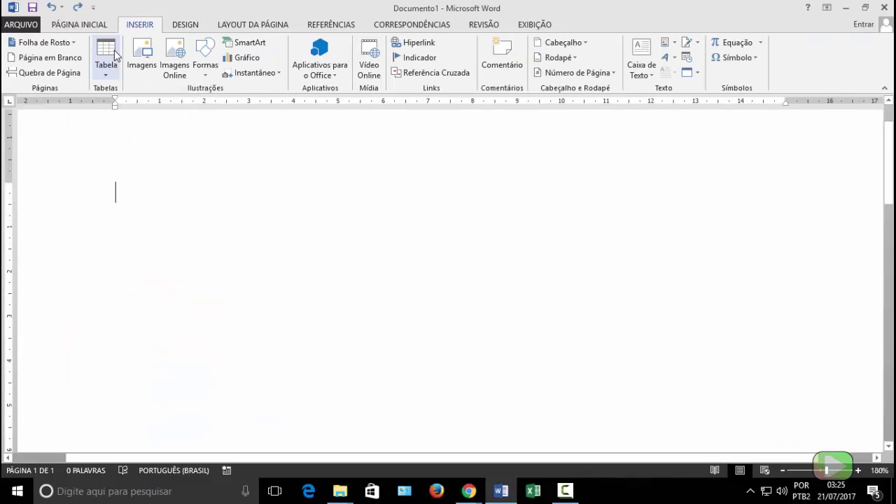
{"action": "left_click", "coordinate": [114, 57]}
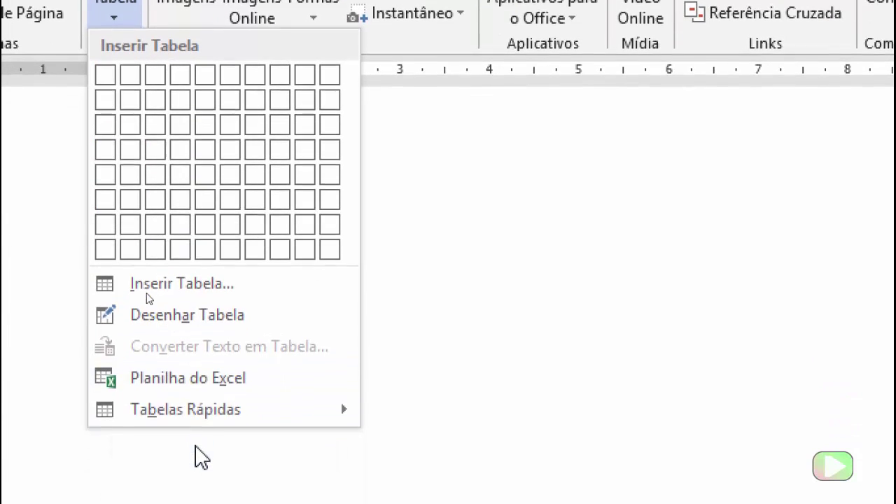
{"action": "left_click", "coordinate": [191, 406]}
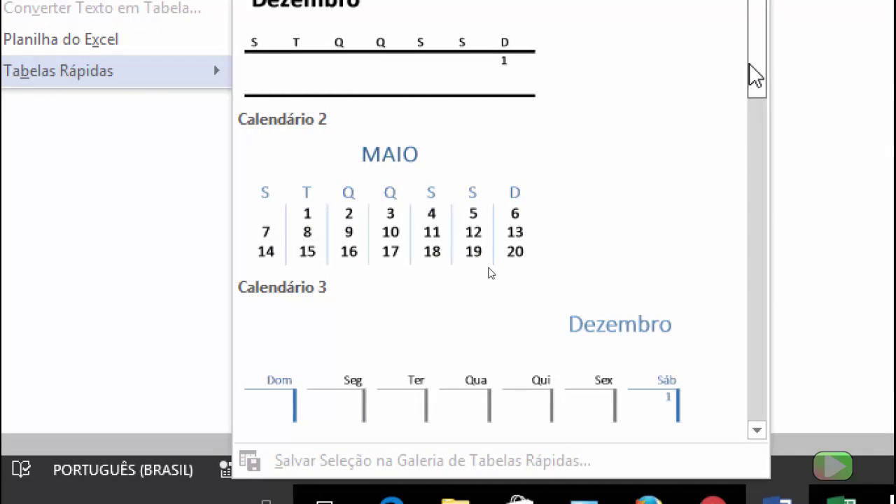
{"action": "left_click_drag", "start_coordinate": [749, 64], "coordinate": [756, 42]}
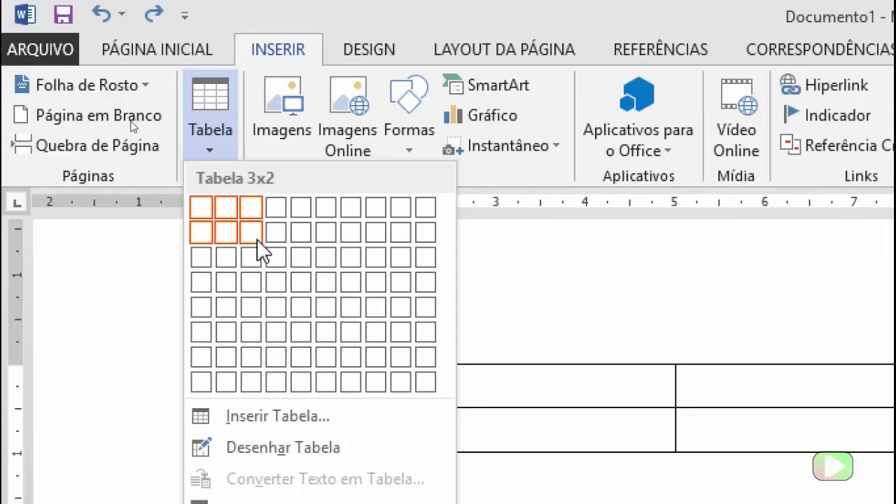
- Insert a table of 4 columns by 3 rows and apply the green Tabelas de Grade style with a solid header row
{"action": "left_click", "coordinate": [286, 275]}
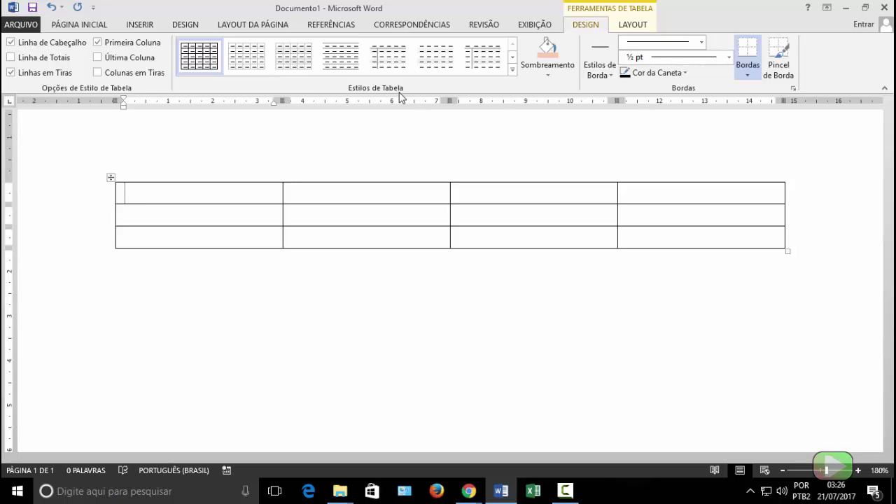
{"action": "left_click", "coordinate": [512, 71]}
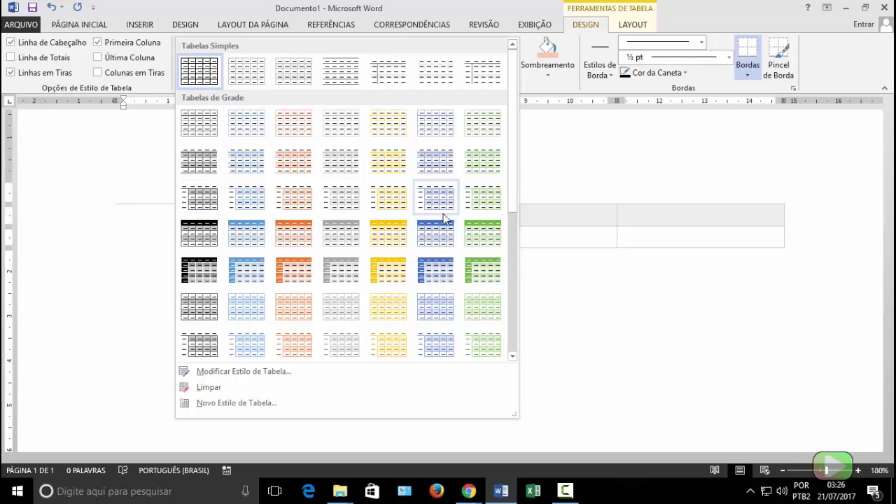
{"action": "left_click", "coordinate": [482, 235]}
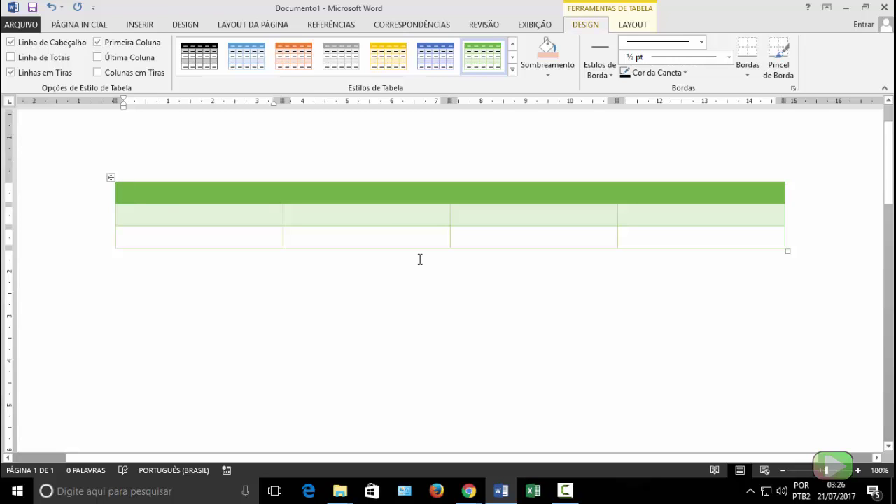
- Paint the three inner vertical borders of the two rows below the header with the light blue ½ pt double-line border style
{"action": "left_click", "coordinate": [594, 75]}
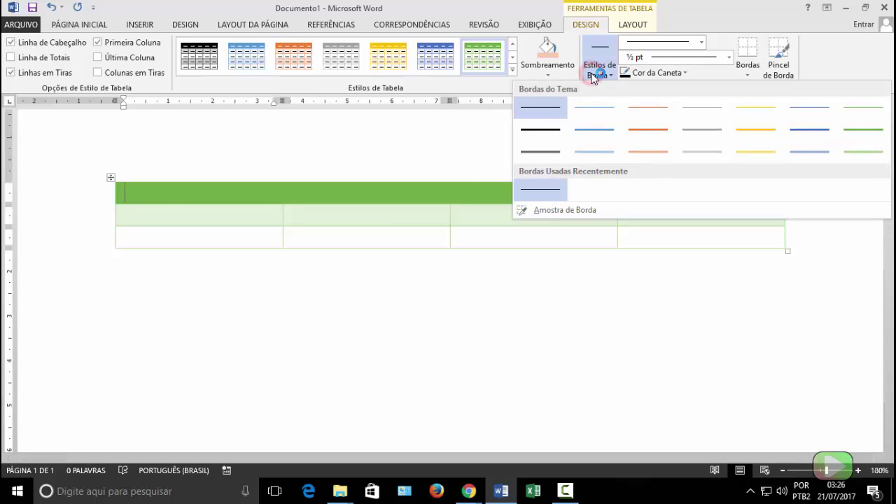
{"action": "left_click", "coordinate": [593, 153]}
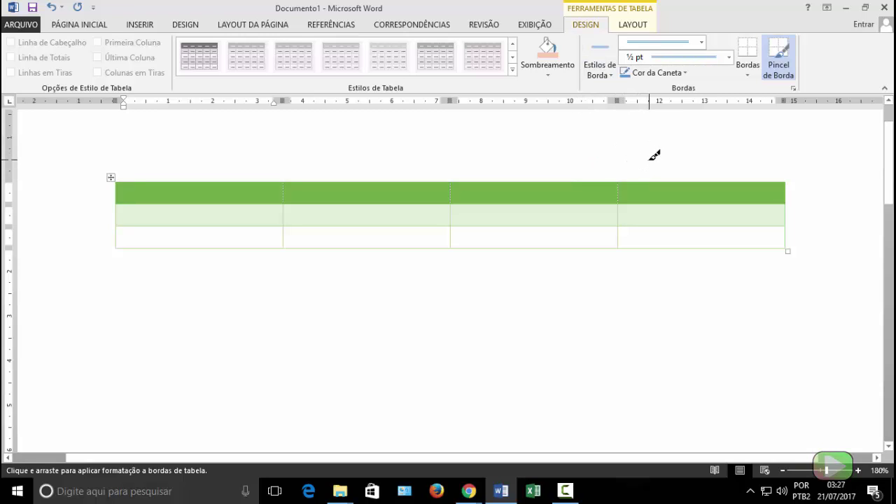
{"action": "left_click", "coordinate": [282, 218]}
{"action": "left_click", "coordinate": [283, 237]}
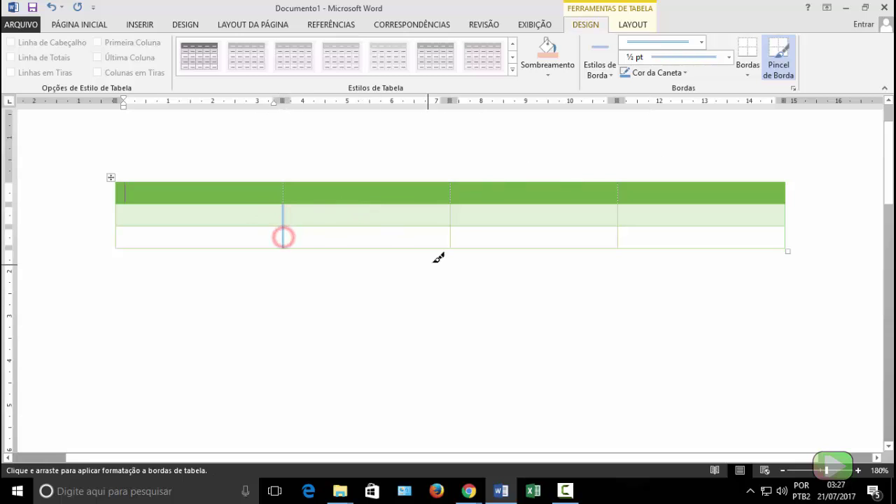
{"action": "left_click", "coordinate": [451, 236]}
{"action": "left_click", "coordinate": [451, 215]}
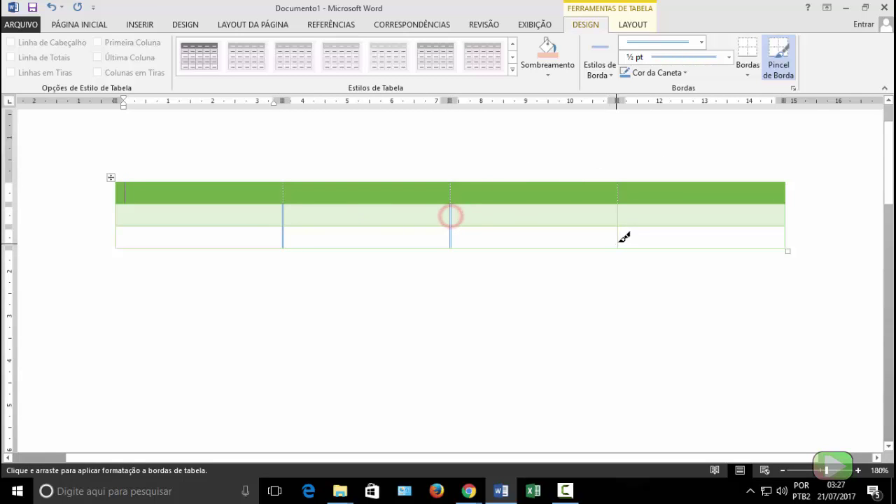
{"action": "left_click", "coordinate": [618, 238]}
{"action": "left_click", "coordinate": [618, 215]}
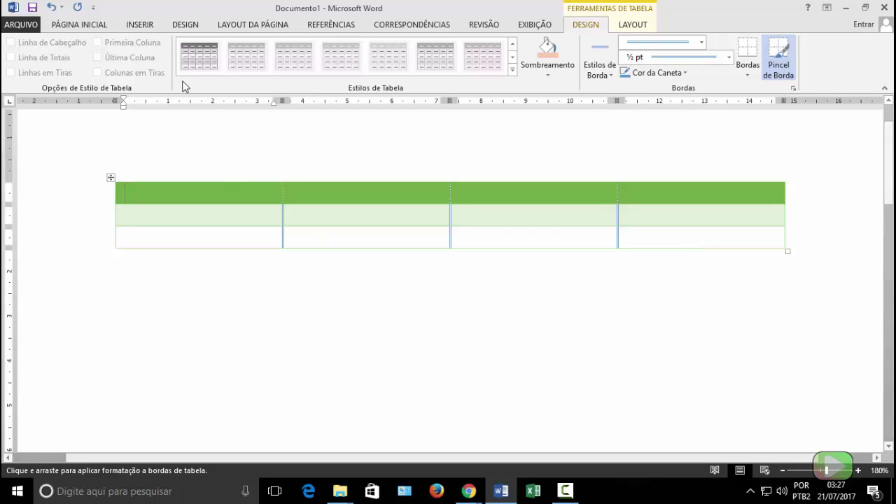
{"action": "key", "text": "Escape"}
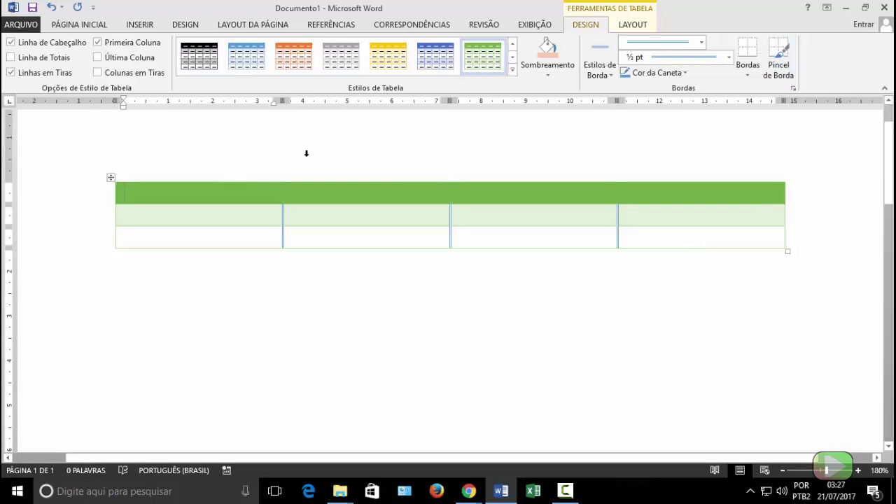
- Enable Última Coluna and disable Primeira Coluna for the table style, trying Linha de Totais and Colunas em Tiras before leaving both off
{"action": "left_click", "coordinate": [62, 60]}
{"action": "left_click", "coordinate": [119, 59]}
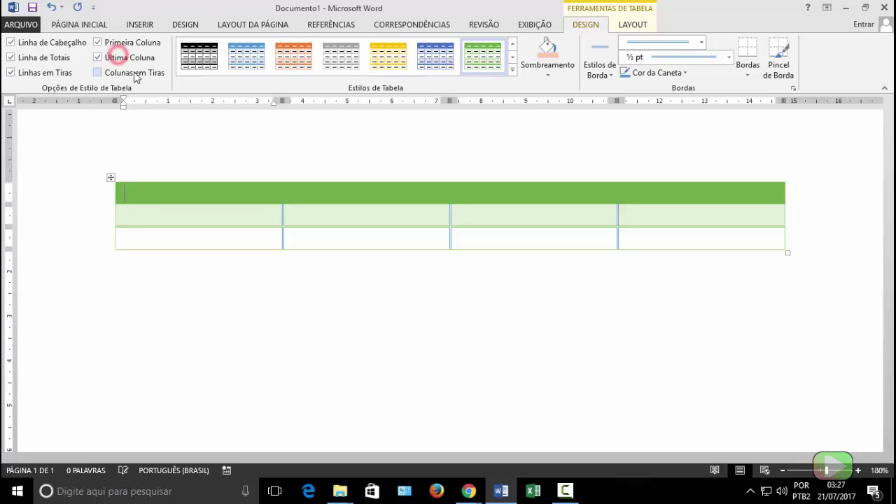
{"action": "left_click", "coordinate": [134, 72]}
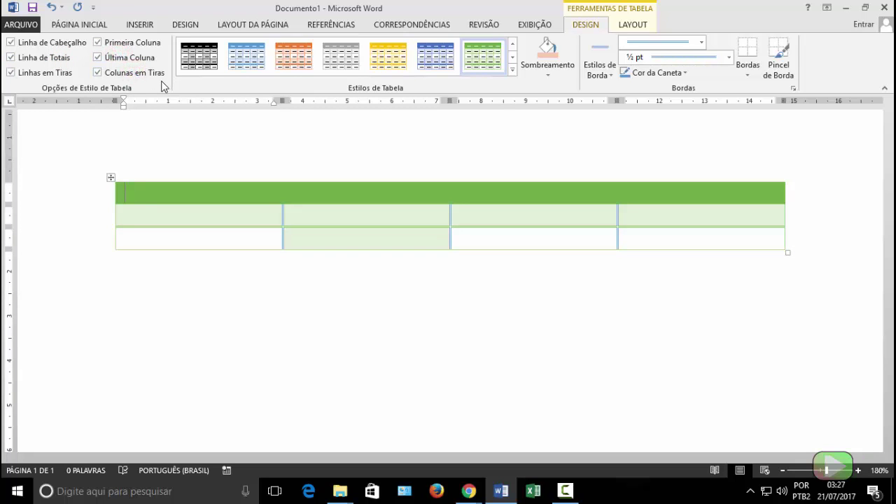
{"action": "left_click", "coordinate": [109, 73]}
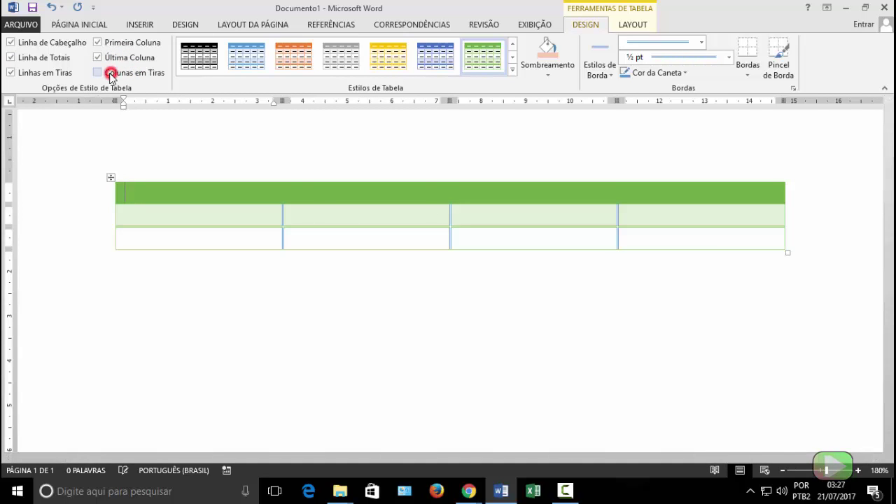
{"action": "left_click", "coordinate": [67, 58]}
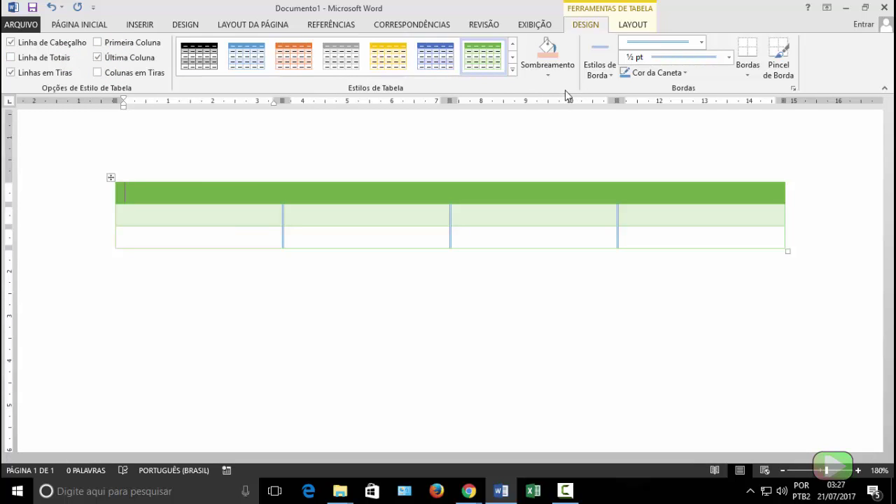
- Examine the table's sorting options in the Classificar dialog and close it without sorting
{"action": "left_click", "coordinate": [629, 25]}
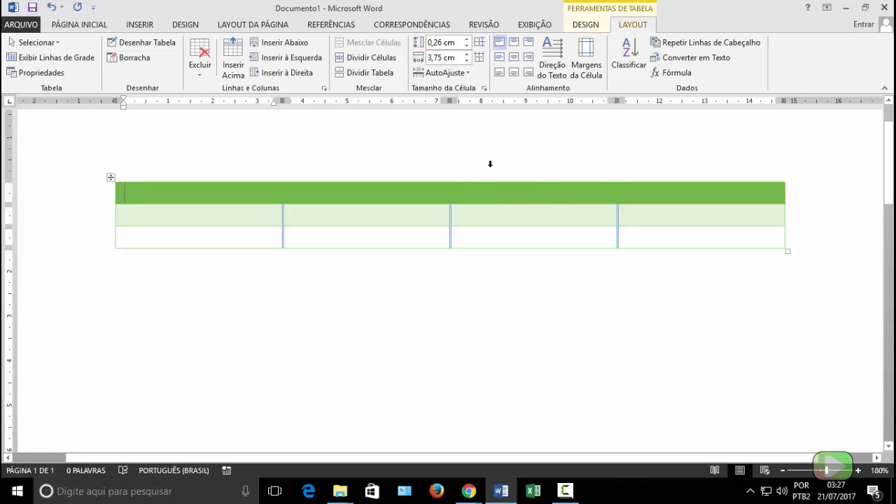
{"action": "left_click", "coordinate": [629, 63]}
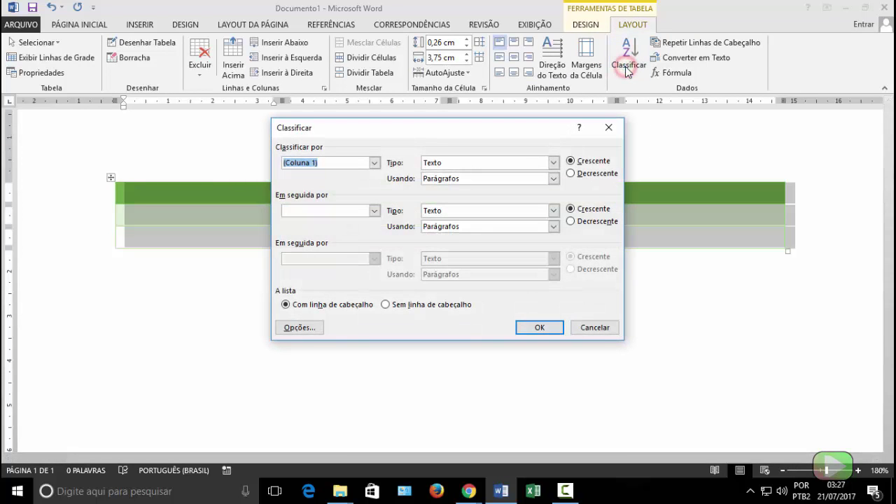
{"action": "left_click", "coordinate": [609, 128]}
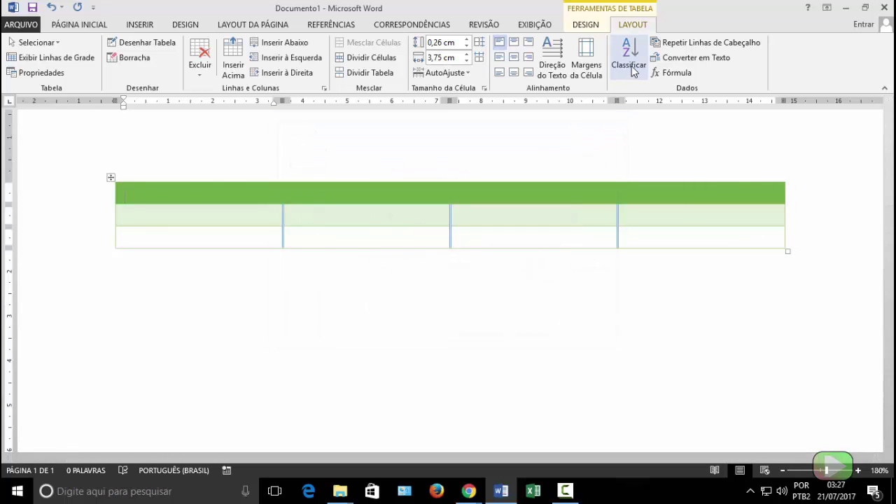
{"action": "left_click", "coordinate": [96, 25]}
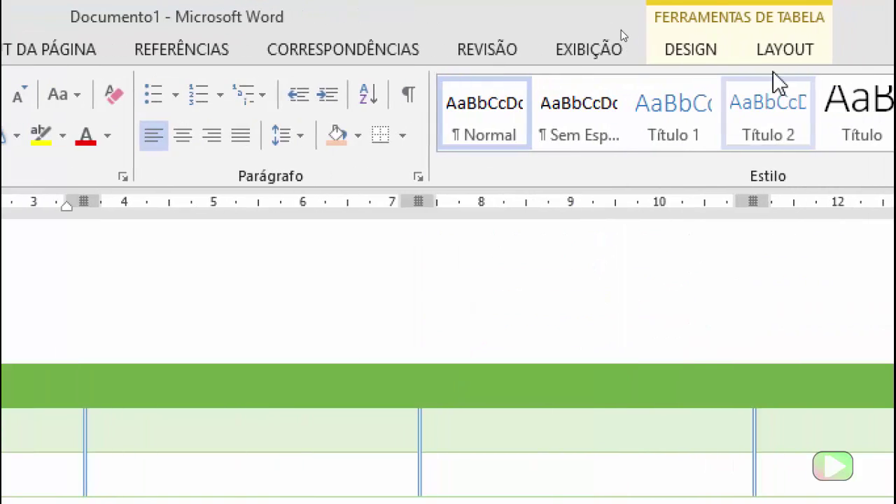
{"action": "left_click", "coordinate": [761, 53]}
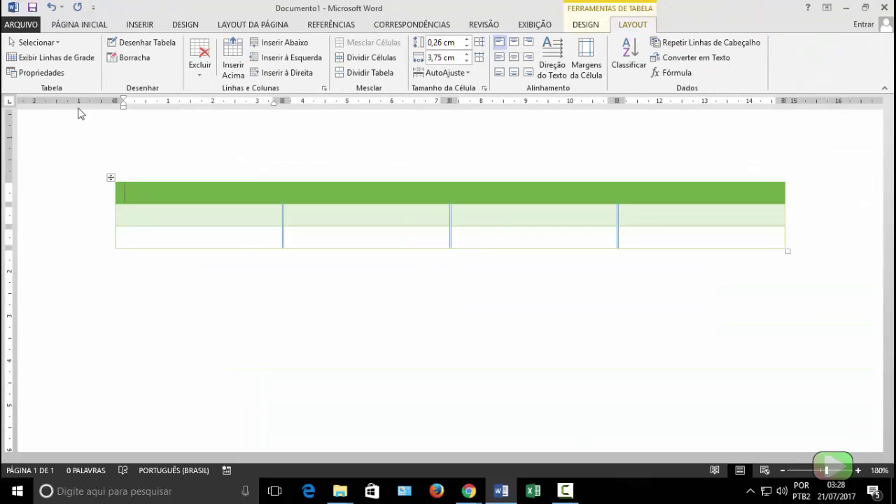
- Add six new rows at the end of the table by moving past its last cell
{"action": "left_click", "coordinate": [233, 240]}
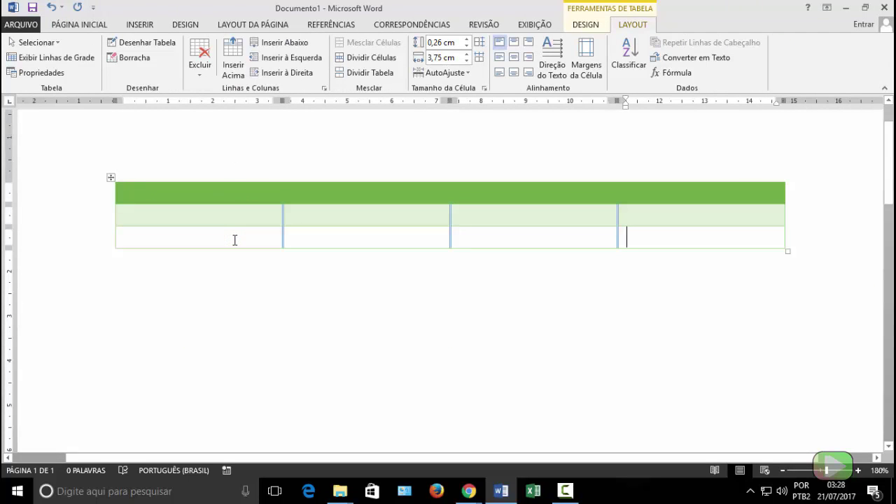
{"action": "key", "text": "Tab"}
{"action": "key", "text": "Tab"}
{"action": "key", "text": "Tab"}
{"action": "key", "text": "Tab"}
{"action": "key", "text": "Tab"}
{"action": "key", "text": "Tab"}
{"action": "key", "text": "Tab"}
{"action": "key", "text": "Tab"}
{"action": "key", "text": "Tab"}
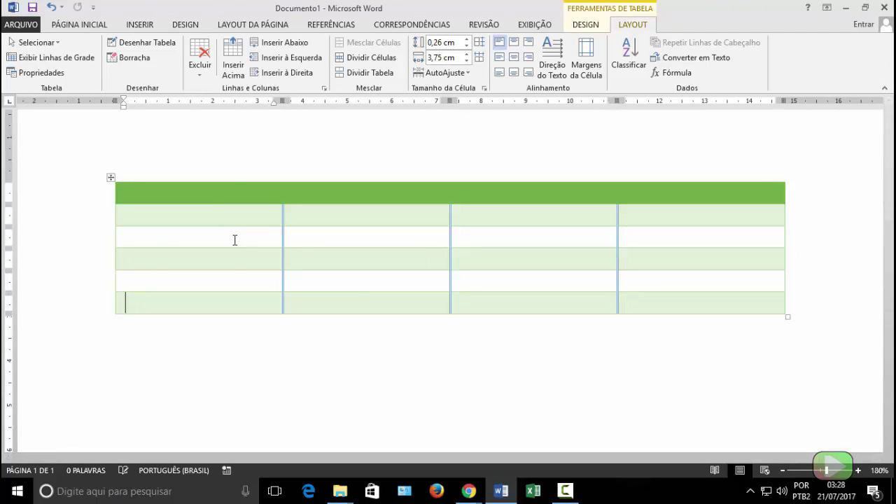
{"action": "key", "text": "Tab"}
{"action": "key", "text": "Tab"}
{"action": "key", "text": "Tab"}
{"action": "key", "text": "Tab"}
{"action": "key", "text": "Tab"}
{"action": "key", "text": "Tab"}
{"action": "key", "text": "Tab"}
{"action": "key", "text": "Tab"}
{"action": "key", "text": "Tab"}
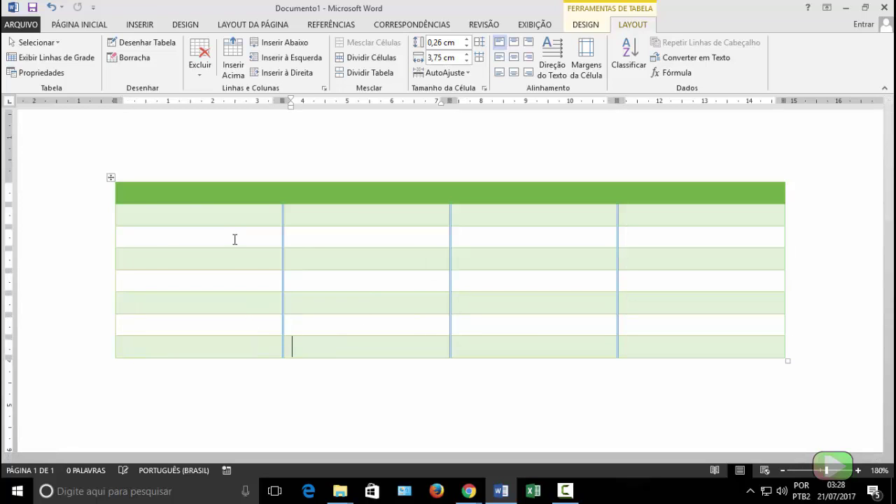
{"action": "key", "text": "Tab"}
{"action": "key", "text": "Tab"}
{"action": "key", "text": "Tab"}
{"action": "key", "text": "Tab"}
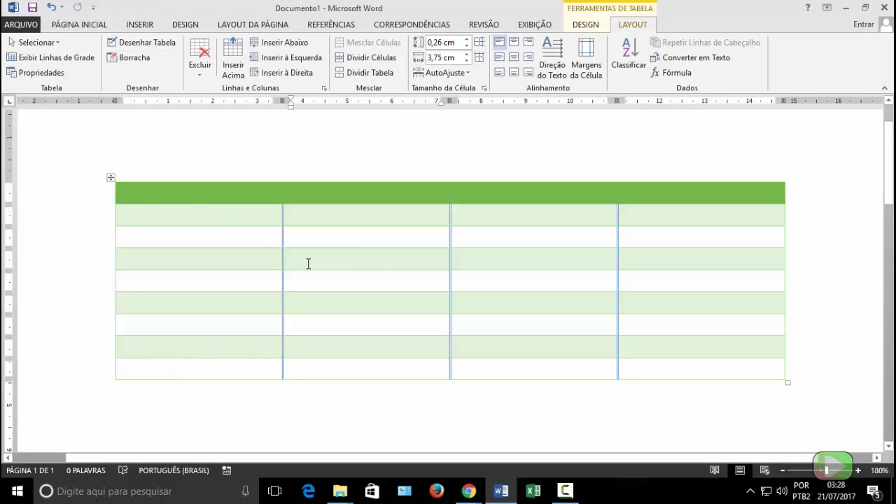
- Paint the header-row border between the first and second columns with the light blue double-line style
{"action": "left_click", "coordinate": [585, 23]}
{"action": "left_click", "coordinate": [601, 66]}
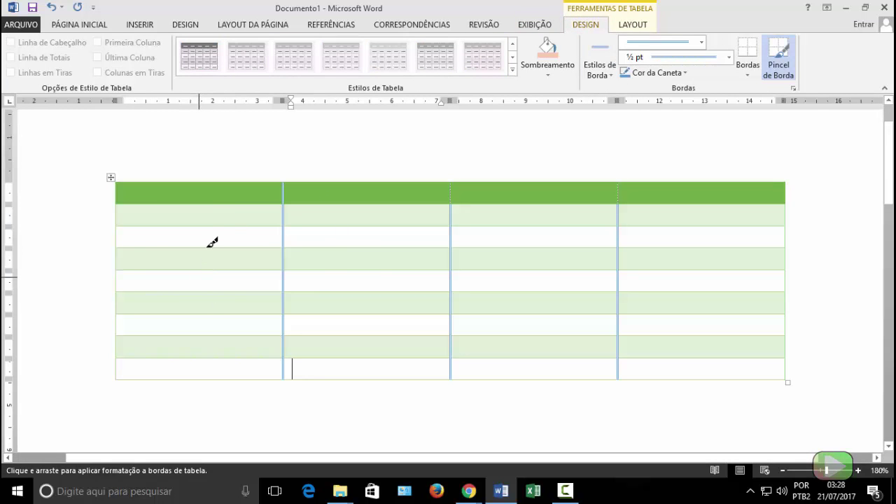
{"action": "key", "text": "Escape"}
- Merge all cells of the first column into a single cell
{"action": "left_click_drag", "start_coordinate": [197, 197], "coordinate": [199, 368]}
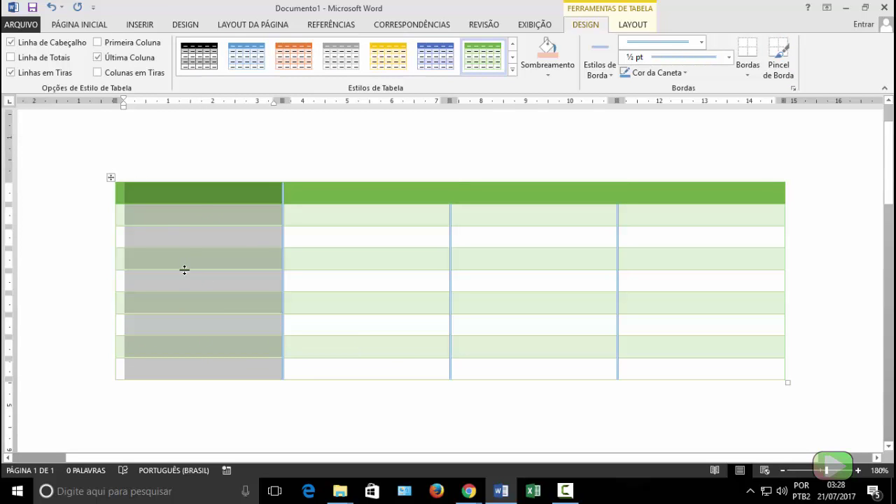
{"action": "left_click", "coordinate": [632, 23]}
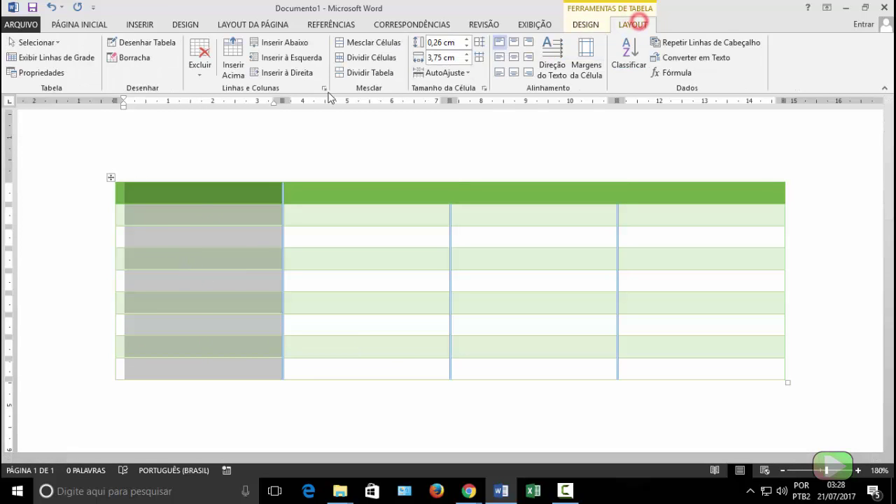
{"action": "left_click", "coordinate": [382, 42]}
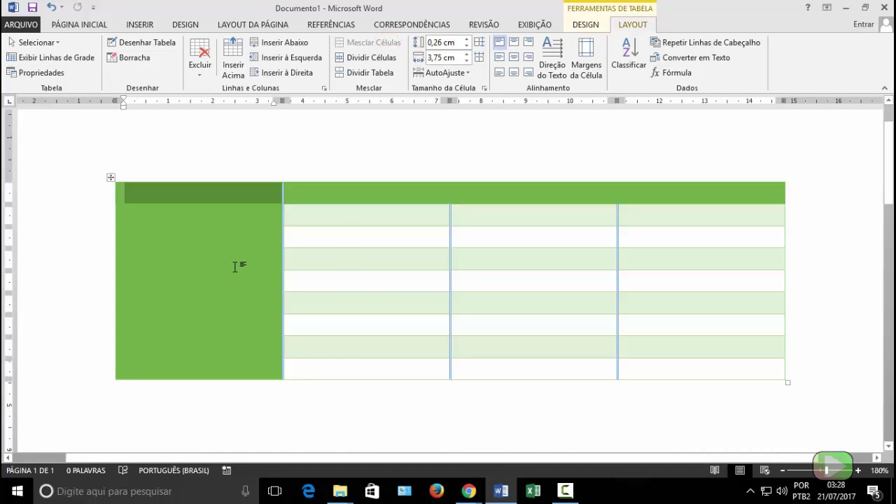
- Enter the text "Curso de Word 2013" in the merged first-column cell
{"action": "left_click", "coordinate": [181, 268]}
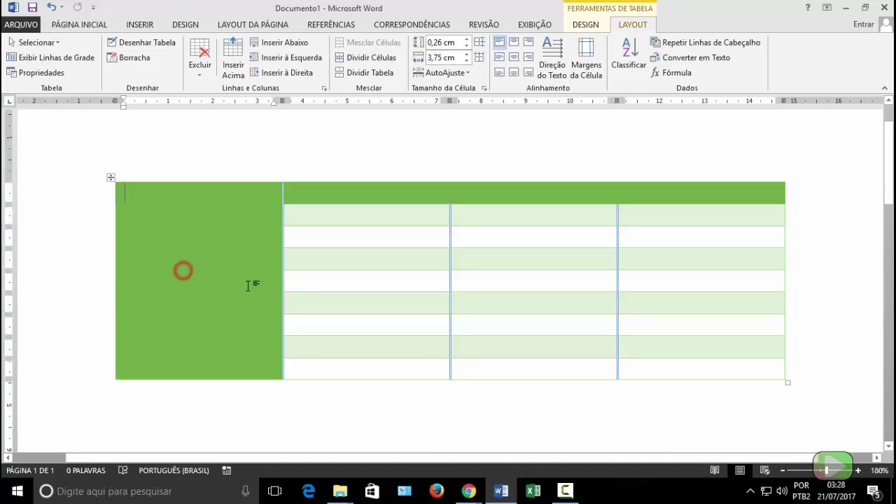
{"action": "left_click", "coordinate": [193, 251]}
{"action": "type", "text": "Curo"}
{"action": "key", "text": "BackSpace"}
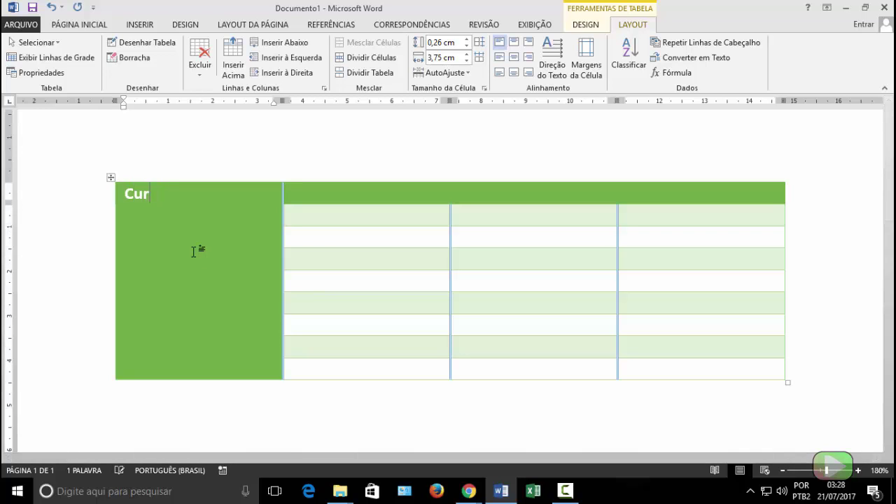
{"action": "type", "text": "so de"}
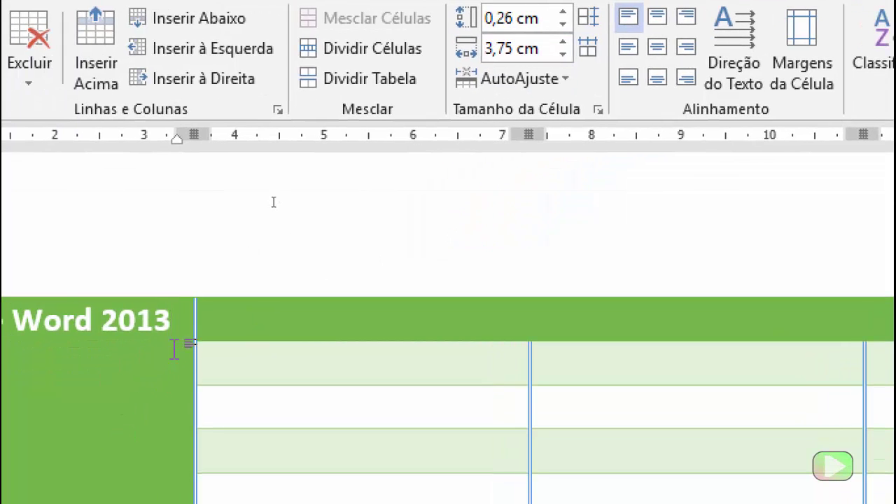
- Select the text "Curso de Word 2013" and try narrowing its cell to less than 3,3 cm
{"action": "key", "text": "ctrl+shift+Left"}
{"action": "key", "text": "ctrl+shift+Left"}
{"action": "key", "text": "ctrl+shift+Left"}
{"action": "key", "text": "ctrl+shift+Left"}
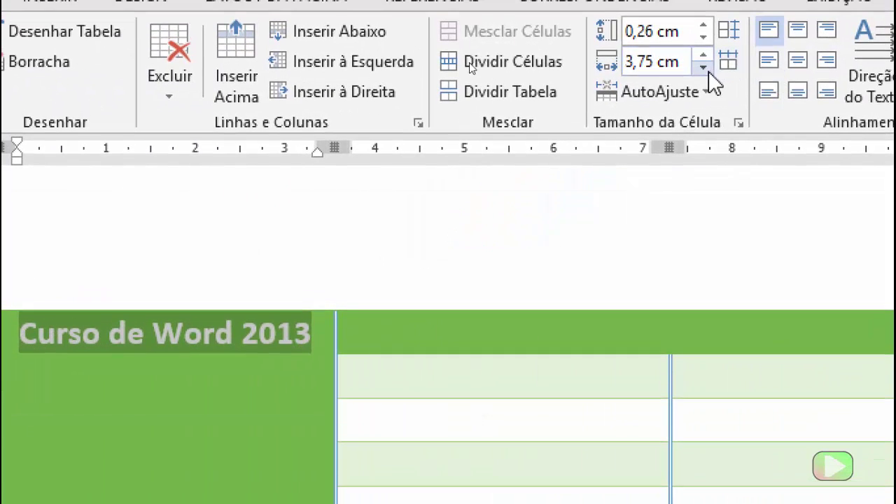
{"action": "left_click", "coordinate": [705, 67]}
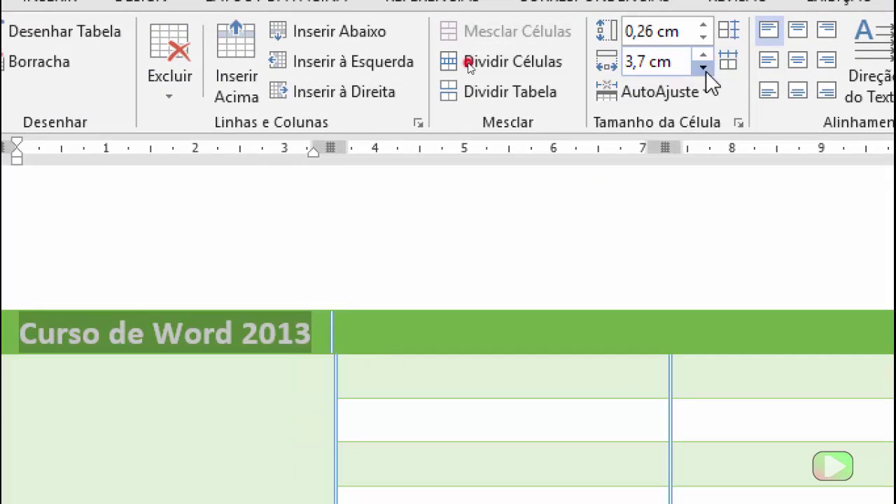
{"action": "left_click", "coordinate": [705, 68]}
{"action": "left_click", "coordinate": [705, 68]}
{"action": "left_click", "coordinate": [705, 73]}
{"action": "left_click", "coordinate": [706, 72]}
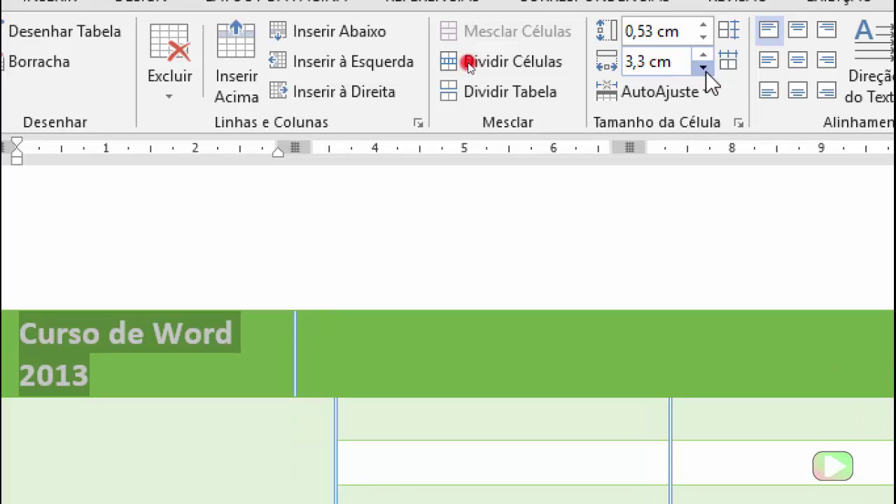
{"action": "left_click", "coordinate": [706, 73]}
{"action": "left_click", "coordinate": [705, 73]}
{"action": "left_click", "coordinate": [705, 73]}
{"action": "left_click", "coordinate": [706, 73]}
{"action": "left_click", "coordinate": [706, 73]}
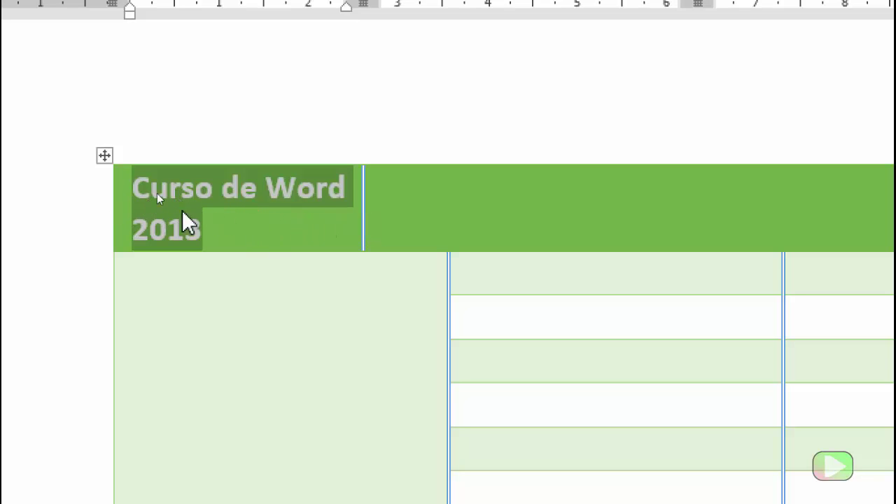
- Widen the "Curso de Word 2013" cell gradually until its text fits on one line
{"action": "key", "text": "Up"}
{"action": "key", "text": "Up"}
{"action": "key", "text": "Up"}
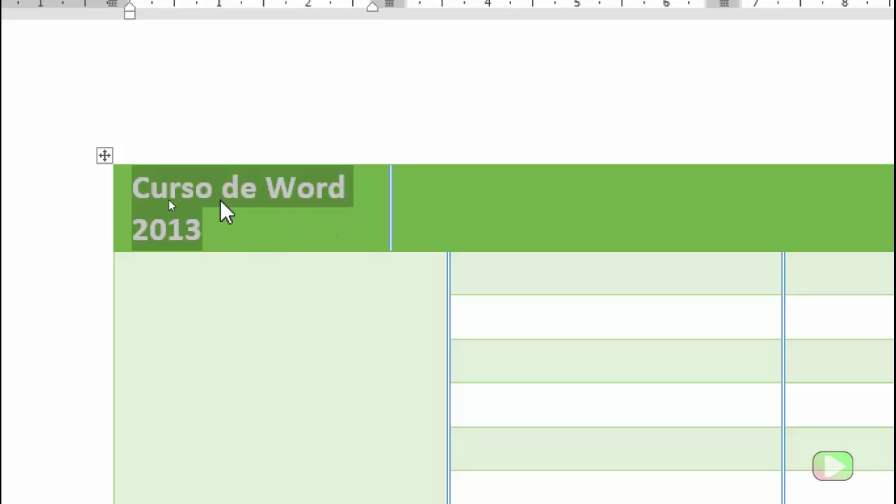
{"action": "key", "text": "Up"}
{"action": "key", "text": "Up"}
{"action": "key", "text": "Up"}
{"action": "key", "text": "Up"}
{"action": "key", "text": "Up"}
{"action": "key", "text": "Up"}
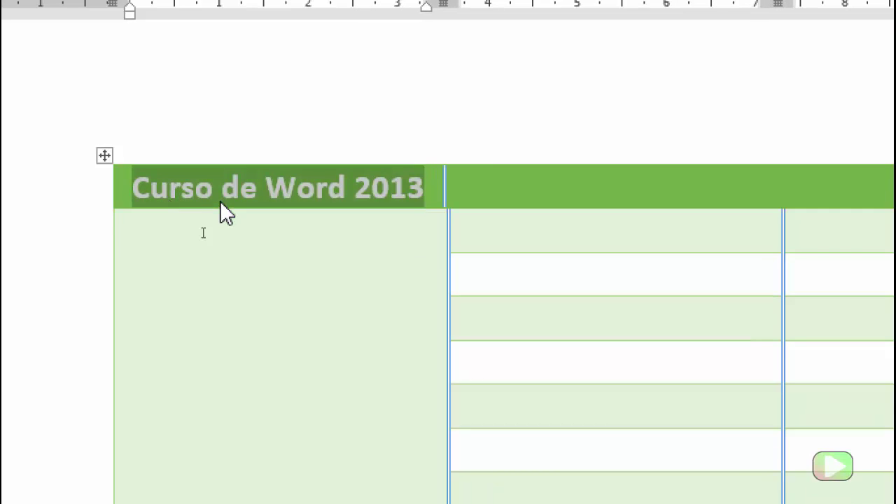
- Undo the width changes of the "Curso de Word 2013" cell and place the cursor back in the merged cell
{"action": "left_click", "coordinate": [207, 241]}
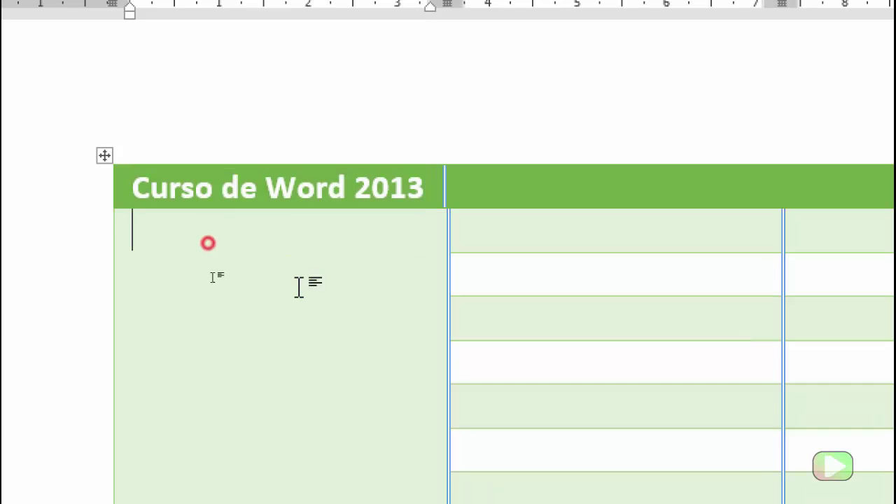
{"action": "key", "text": "ctrl+z"}
{"action": "left_click", "coordinate": [387, 257]}
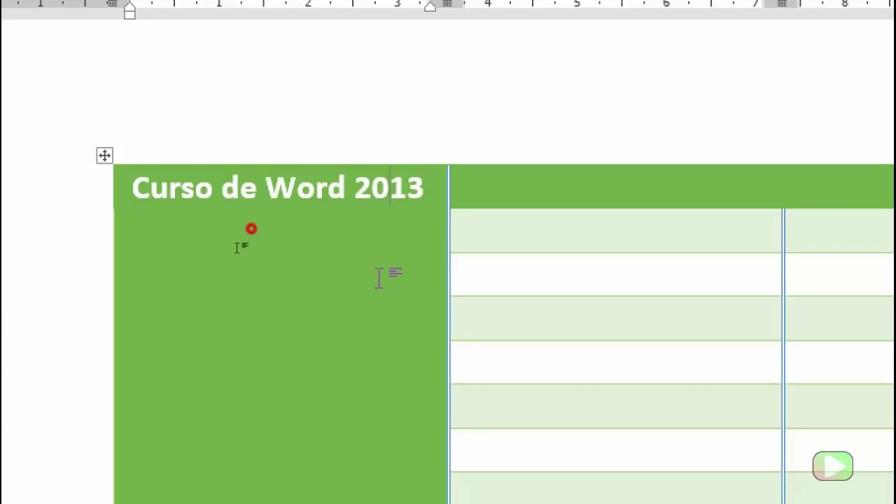
{"action": "left_click", "coordinate": [372, 264]}
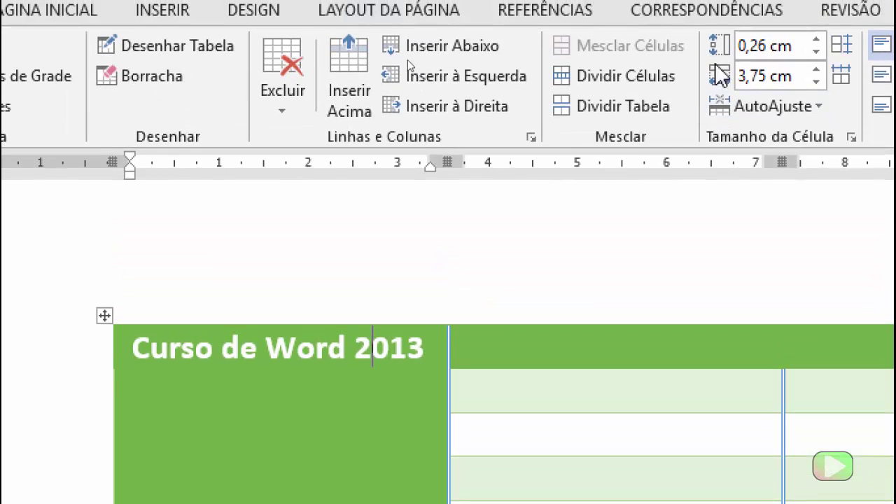
- Narrow the "Curso de Word 2013" cell to a width of 2,1 cm
{"action": "left_click", "coordinate": [815, 81]}
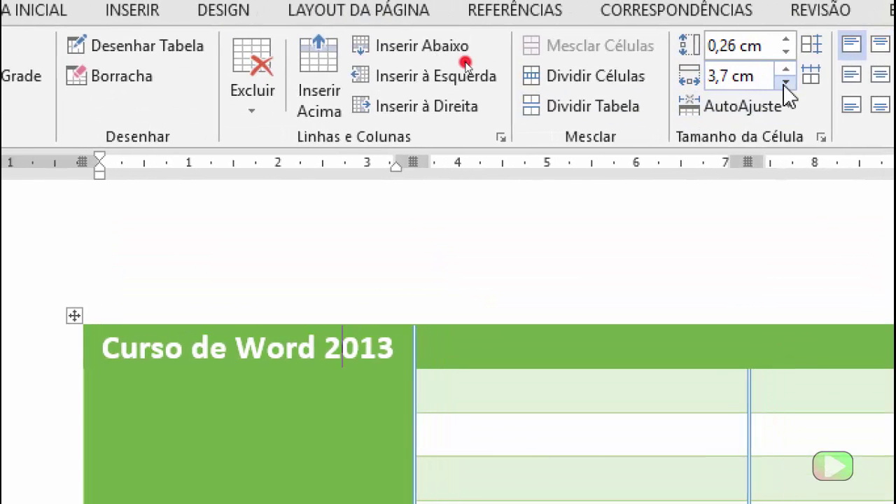
{"action": "left_click", "coordinate": [816, 82]}
{"action": "left_click", "coordinate": [816, 81]}
{"action": "left_click", "coordinate": [816, 81]}
{"action": "left_click", "coordinate": [815, 81]}
{"action": "left_click", "coordinate": [816, 81]}
{"action": "left_click", "coordinate": [816, 82]}
{"action": "left_click", "coordinate": [785, 83]}
{"action": "left_click", "coordinate": [786, 82]}
{"action": "left_click", "coordinate": [785, 82]}
{"action": "left_click", "coordinate": [785, 83]}
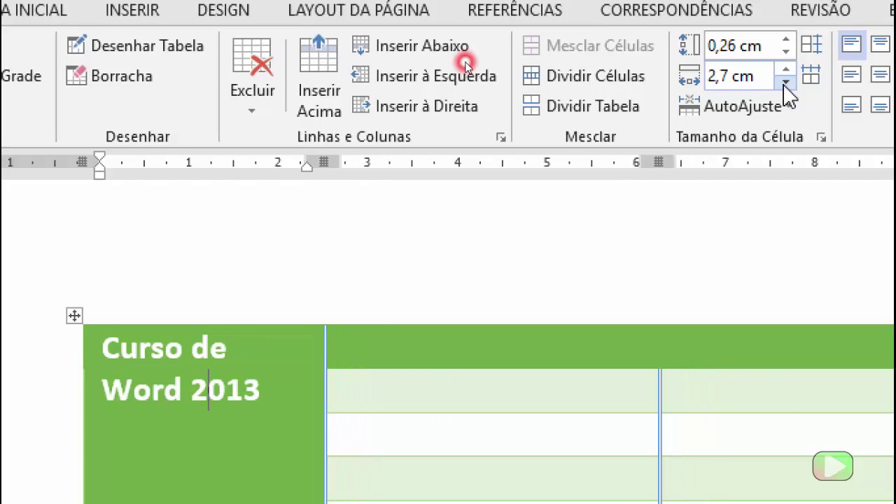
{"action": "left_click", "coordinate": [785, 83]}
{"action": "left_click", "coordinate": [785, 83]}
{"action": "left_click", "coordinate": [785, 83]}
{"action": "left_click", "coordinate": [785, 82]}
{"action": "left_click", "coordinate": [785, 83]}
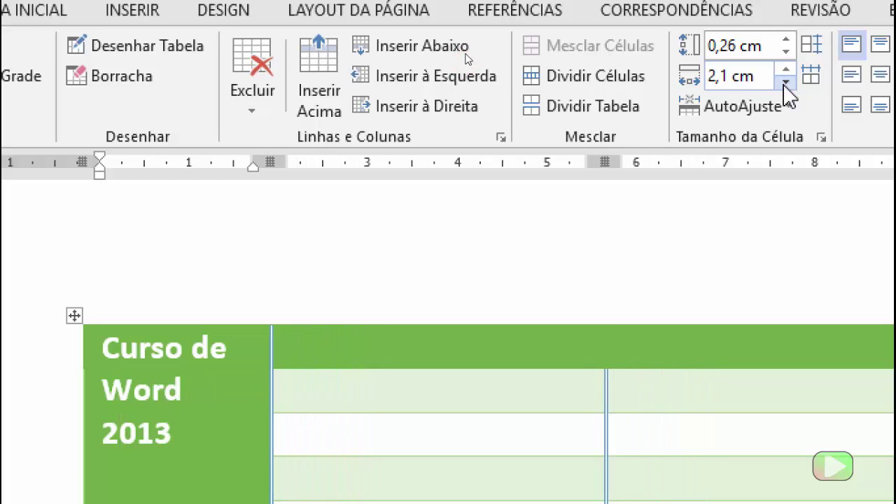
- Widen the "Curso de Word 2013" cell slightly until "Curso de Word" fits on one line
{"action": "left_click", "coordinate": [785, 70]}
{"action": "left_click", "coordinate": [784, 70]}
{"action": "left_click", "coordinate": [785, 70]}
{"action": "left_click", "coordinate": [785, 69]}
{"action": "left_click", "coordinate": [784, 70]}
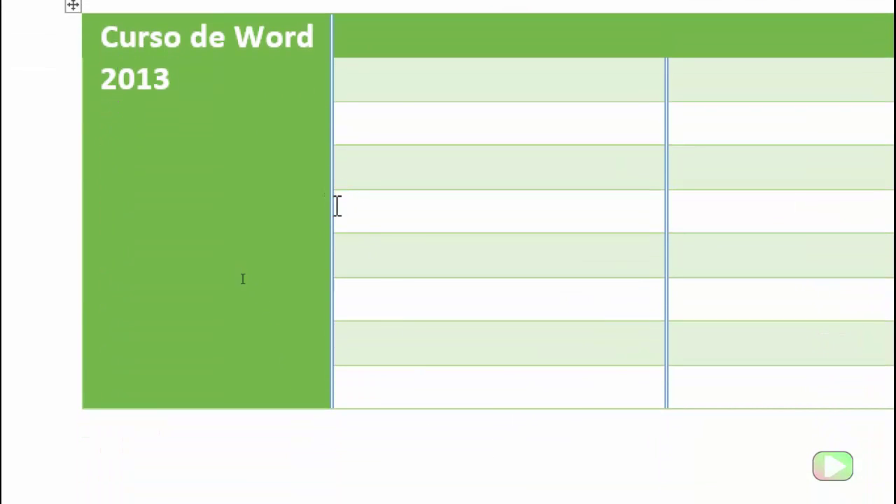
- Rotate the "Curso de Word 2013" text to read from bottom to top and narrow its column to about 0,99 cm
{"action": "left_click_drag", "start_coordinate": [332, 209], "coordinate": [155, 201]}
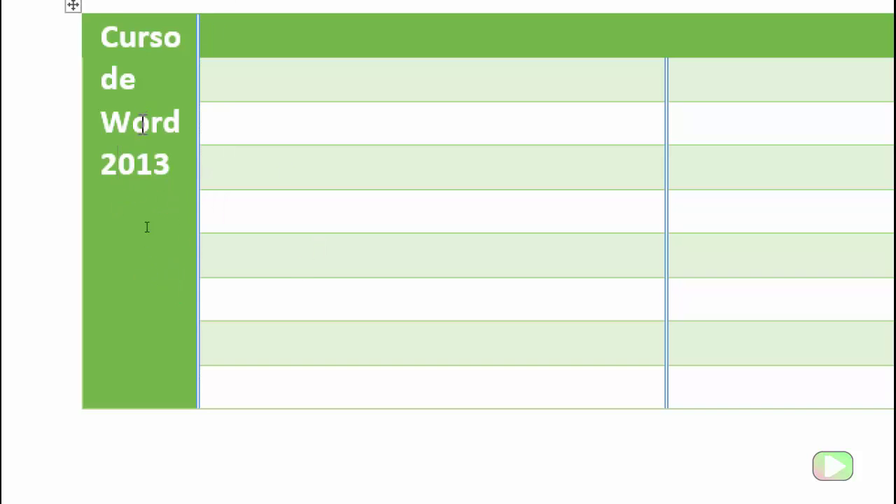
{"action": "scroll", "coordinate": [143, 125], "scroll_direction": "up", "scroll_amount": 1}
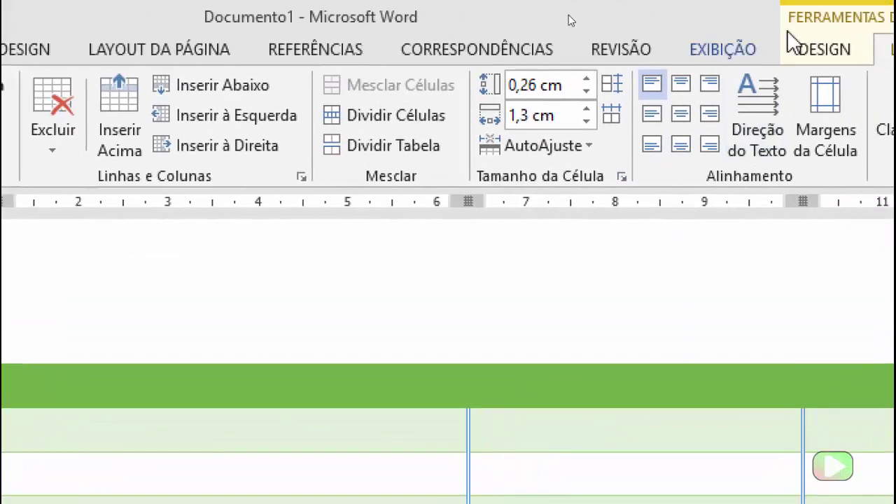
{"action": "left_click", "coordinate": [752, 143]}
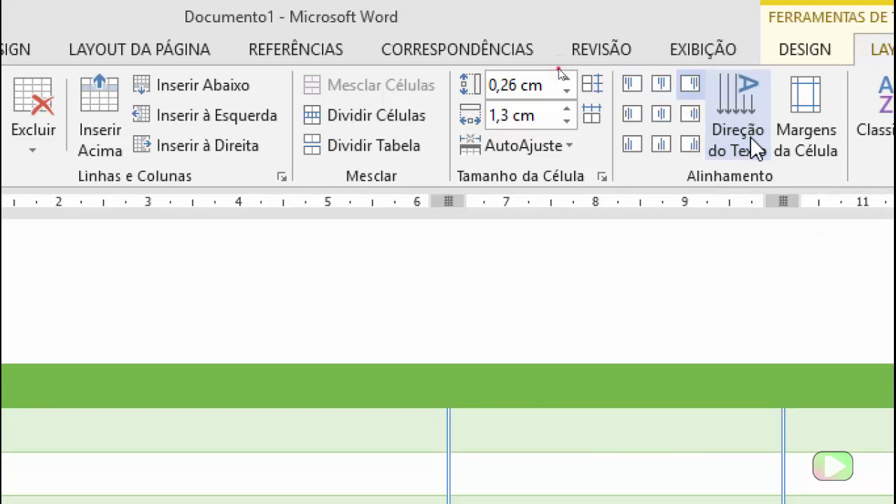
{"action": "left_click", "coordinate": [750, 144]}
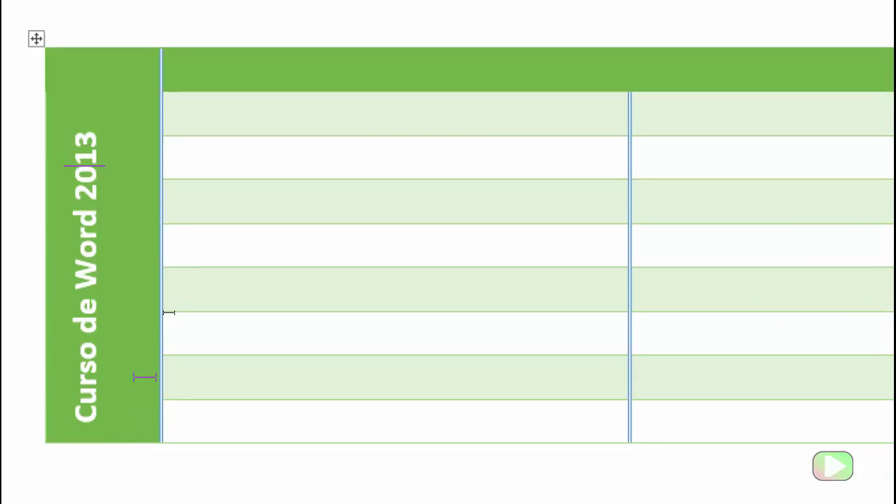
{"action": "left_click_drag", "start_coordinate": [161, 241], "coordinate": [134, 240]}
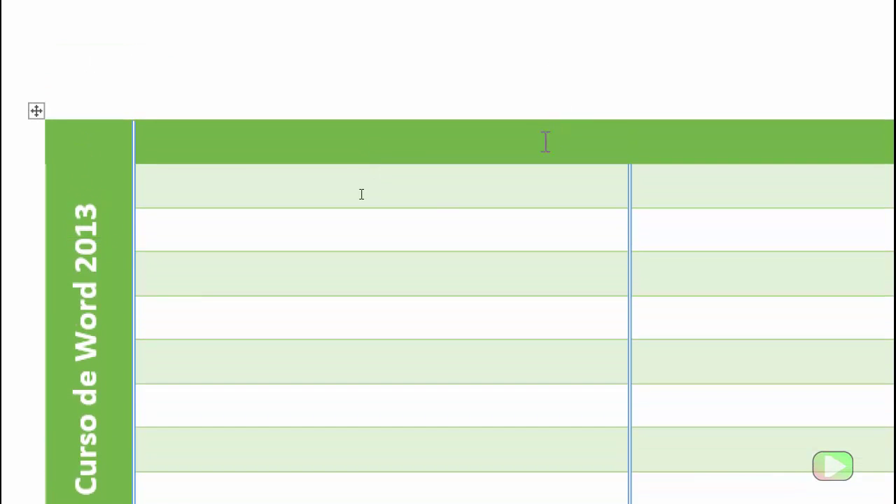
- Enter the title "Informática Fácil de Aprender!" in the merged cell of the table's first row
{"action": "left_click_drag", "start_coordinate": [538, 70], "coordinate": [784, 136]}
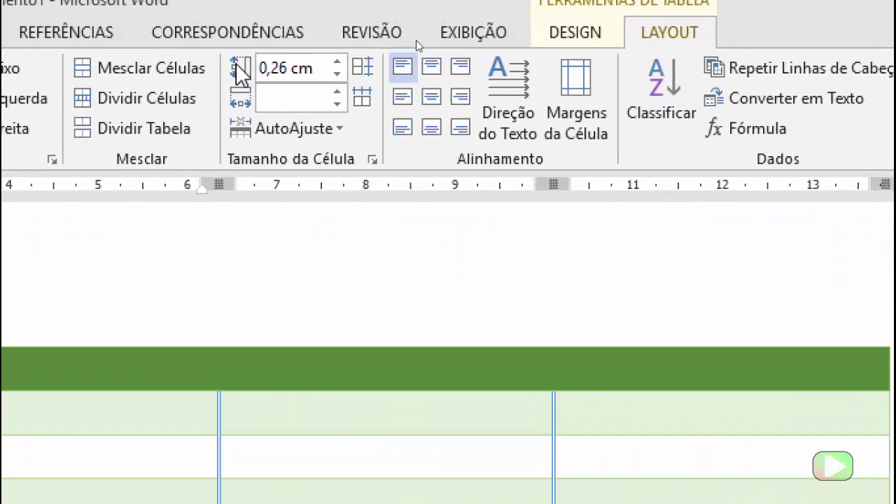
{"action": "left_click", "coordinate": [146, 40]}
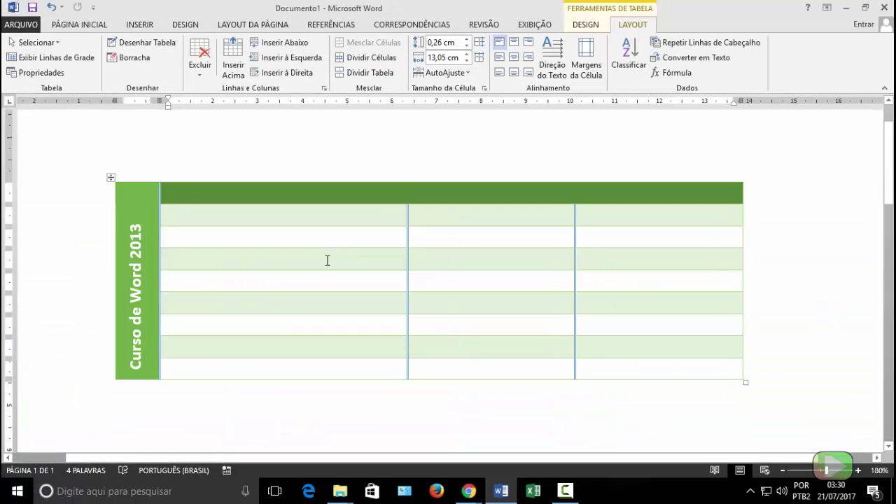
{"action": "type", "text": "Informática Fáci"}
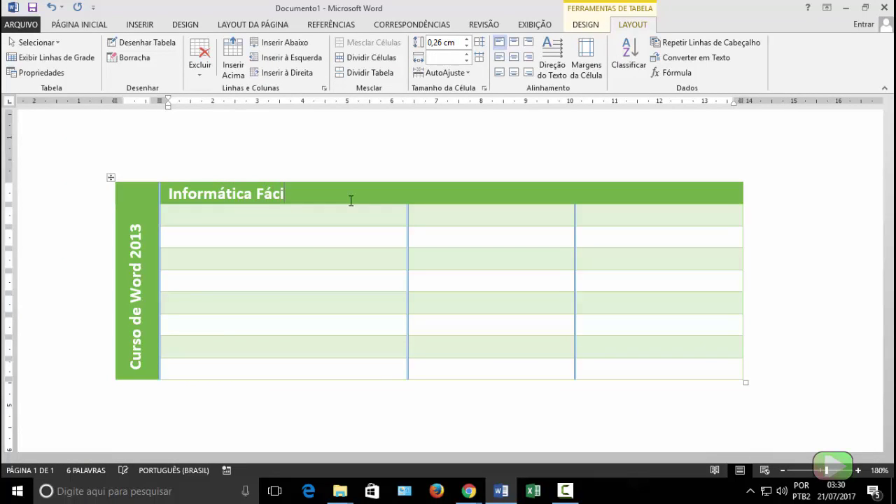
{"action": "type", "text": "l de Aprender!"}
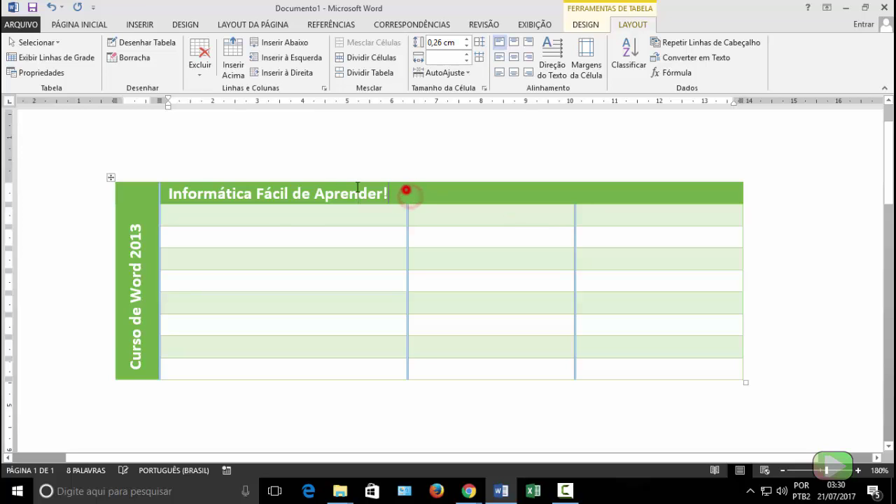
- Center the "Informática Fácil de Aprender!" title horizontally and vertically in its merged cell
{"action": "triple_click", "coordinate": [410, 197]}
{"action": "left_click", "coordinate": [513, 58]}
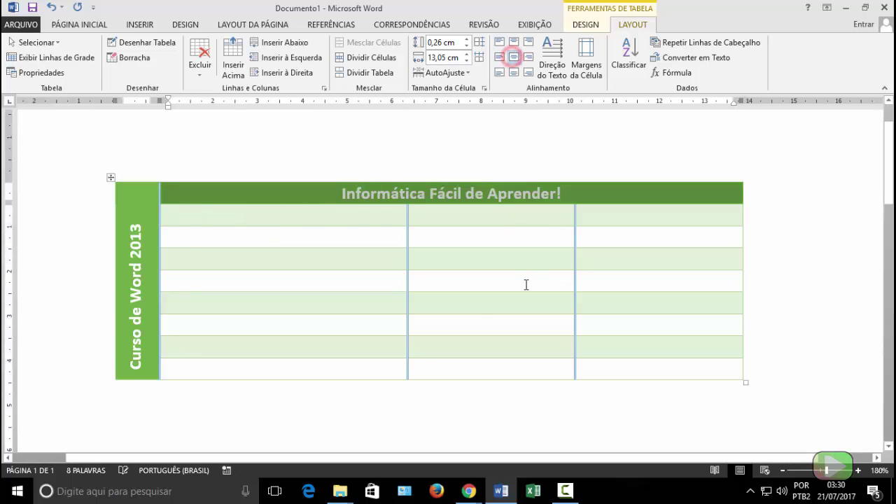
{"action": "left_click", "coordinate": [525, 284]}
{"action": "left_click", "coordinate": [476, 315]}
{"action": "left_click", "coordinate": [335, 277]}
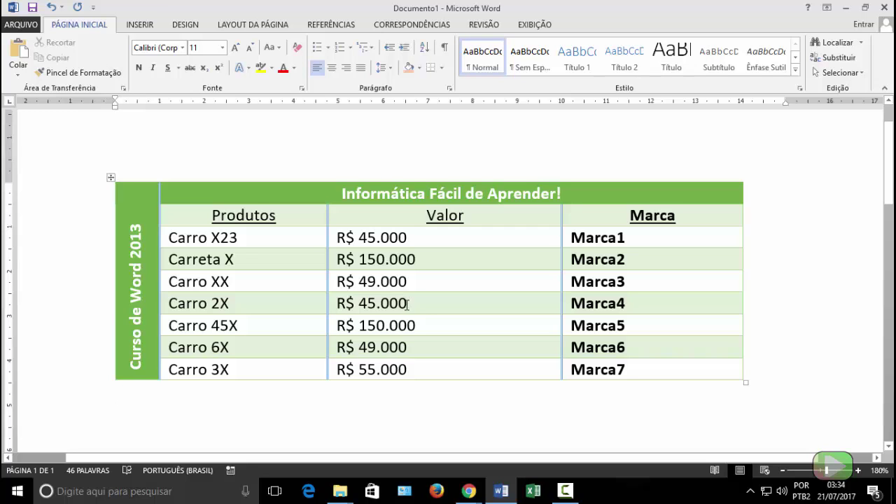
- Center the entries under the Valor and Marca headings in their columns
{"action": "left_click_drag", "start_coordinate": [364, 239], "coordinate": [406, 366]}
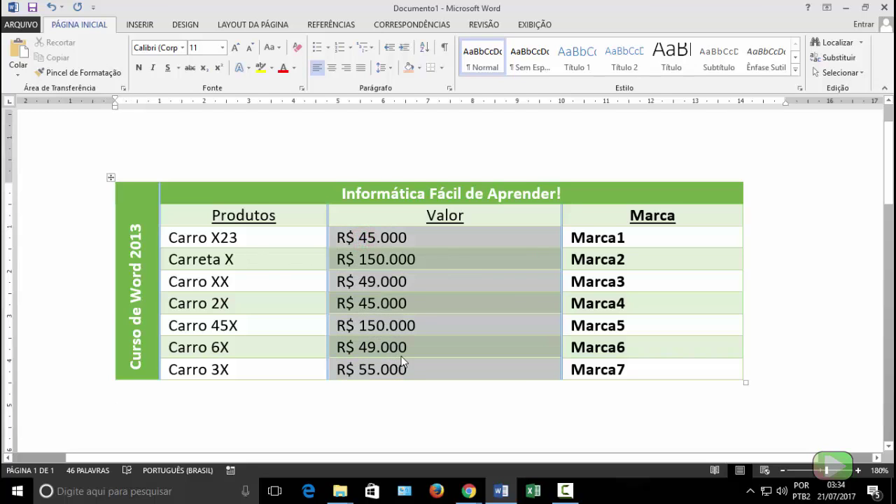
{"action": "left_click", "coordinate": [332, 68]}
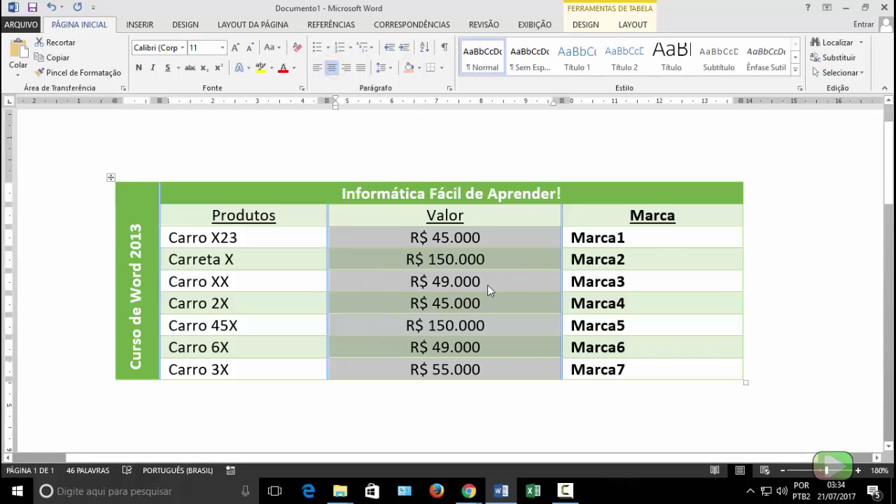
{"action": "left_click_drag", "start_coordinate": [671, 238], "coordinate": [680, 364]}
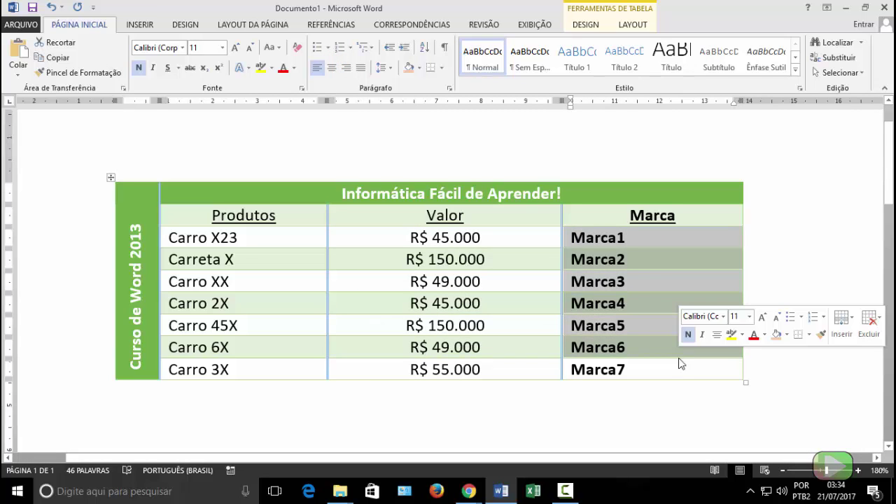
{"action": "key", "text": "ctrl+e"}
{"action": "left_click", "coordinate": [509, 397]}
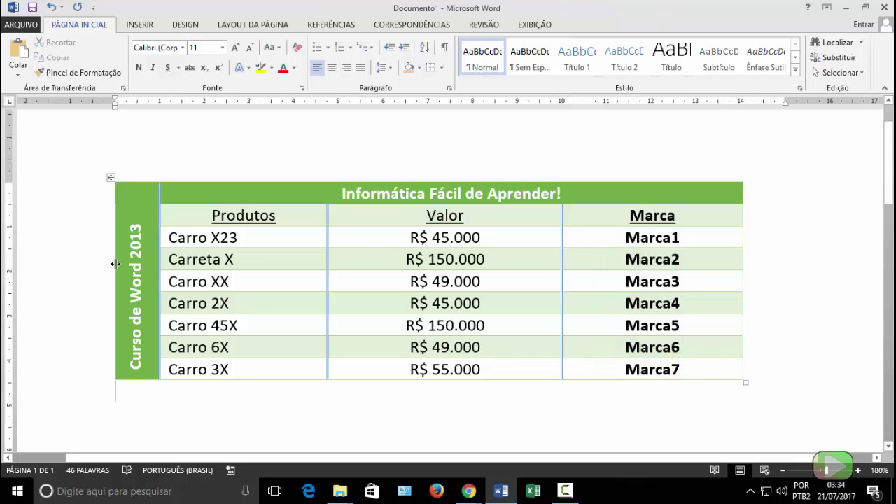
- Center the rotated "Curso de Word 2013" text along the merged first-column cell
{"action": "left_click", "coordinate": [140, 275]}
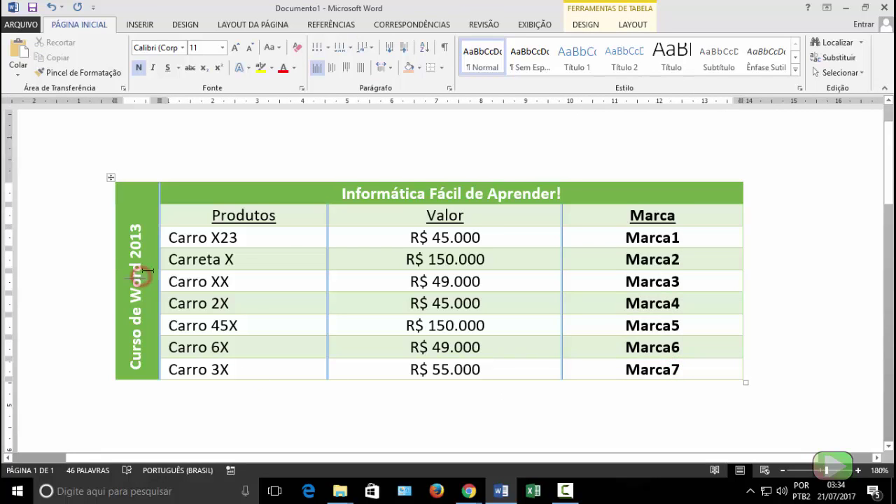
{"action": "left_click", "coordinate": [333, 70]}
{"action": "left_click", "coordinate": [310, 410]}
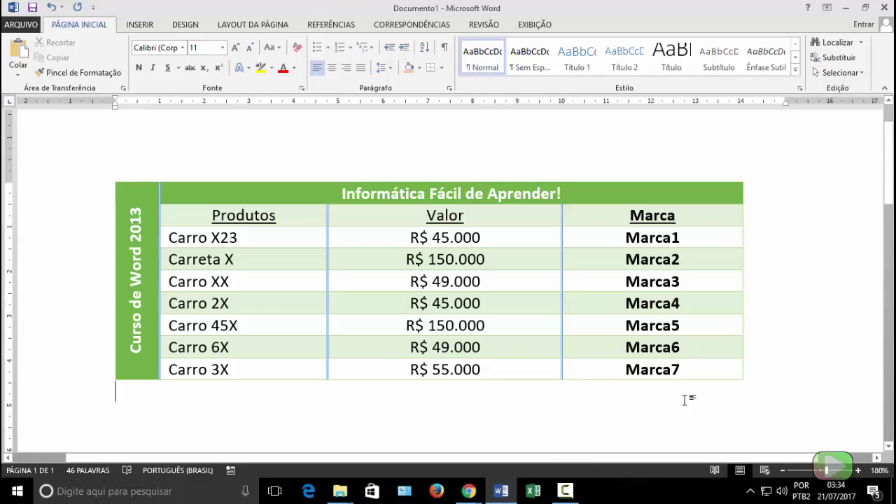
- Try to sort the table, first from the "Carro X23" cell and again from the title cell
{"action": "left_click", "coordinate": [392, 281]}
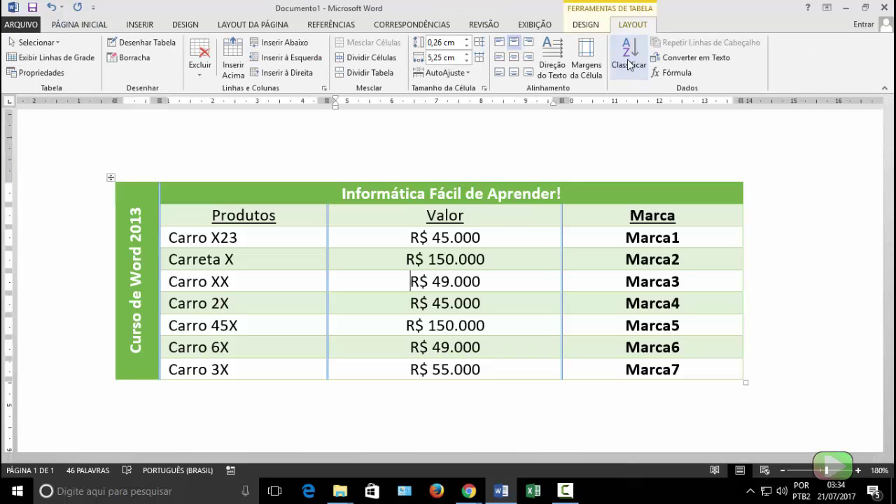
{"action": "left_click", "coordinate": [219, 238]}
{"action": "left_click", "coordinate": [632, 63]}
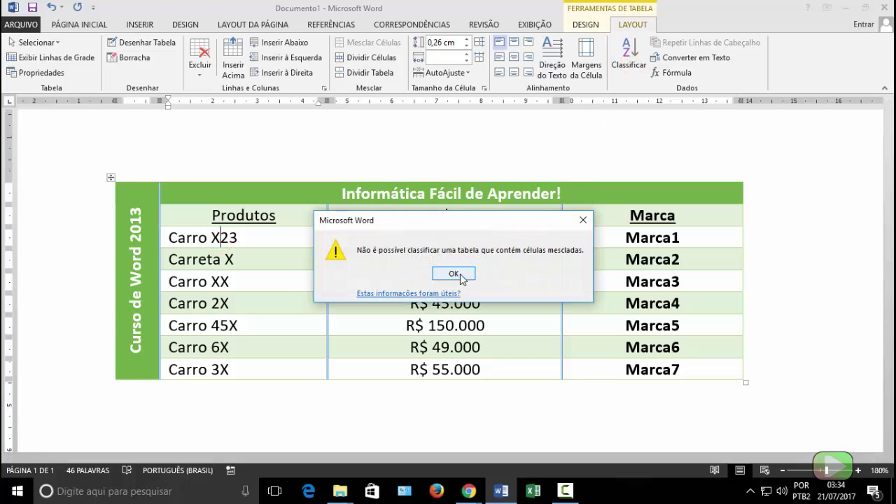
{"action": "left_click", "coordinate": [457, 273]}
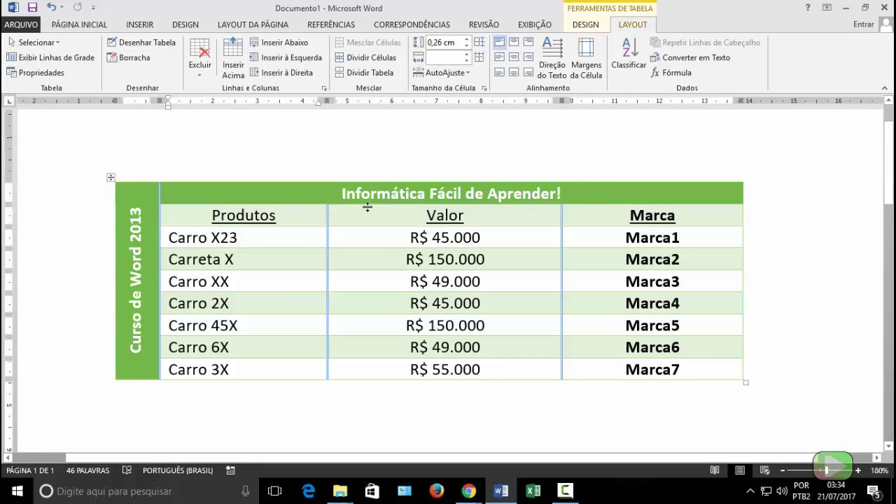
{"action": "left_click", "coordinate": [131, 240]}
{"action": "left_click", "coordinate": [248, 198]}
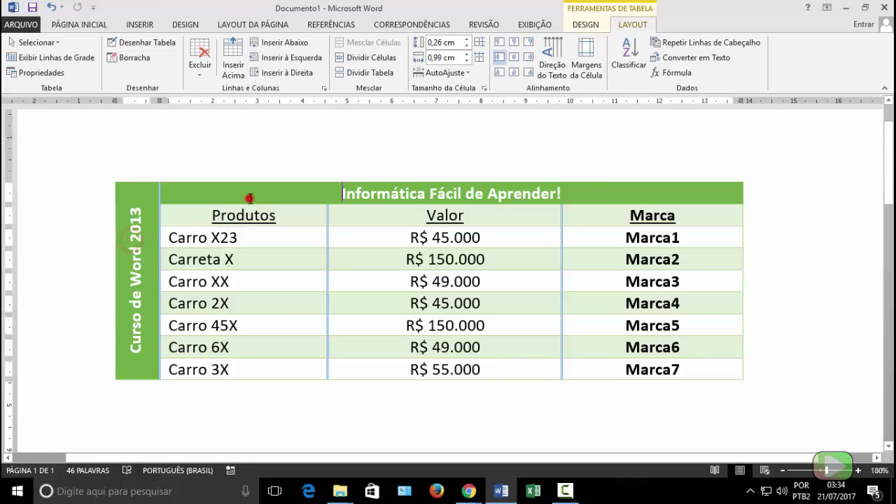
{"action": "left_click", "coordinate": [630, 72]}
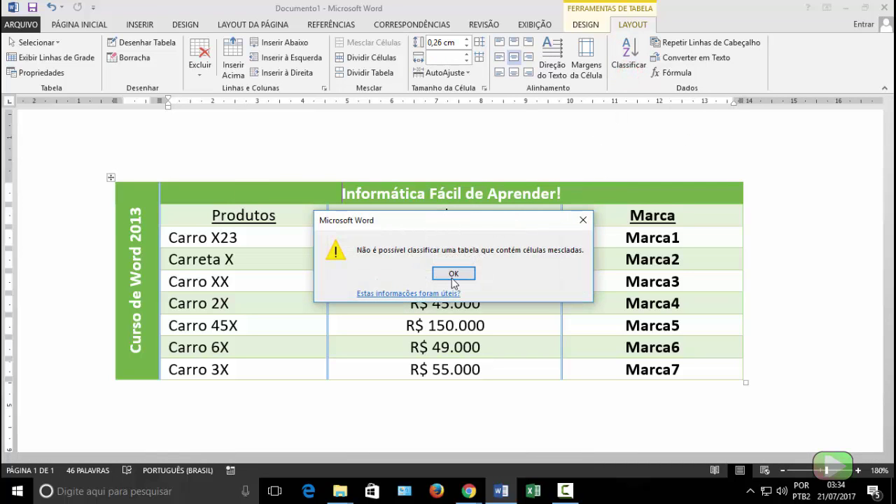
{"action": "left_click", "coordinate": [455, 274]}
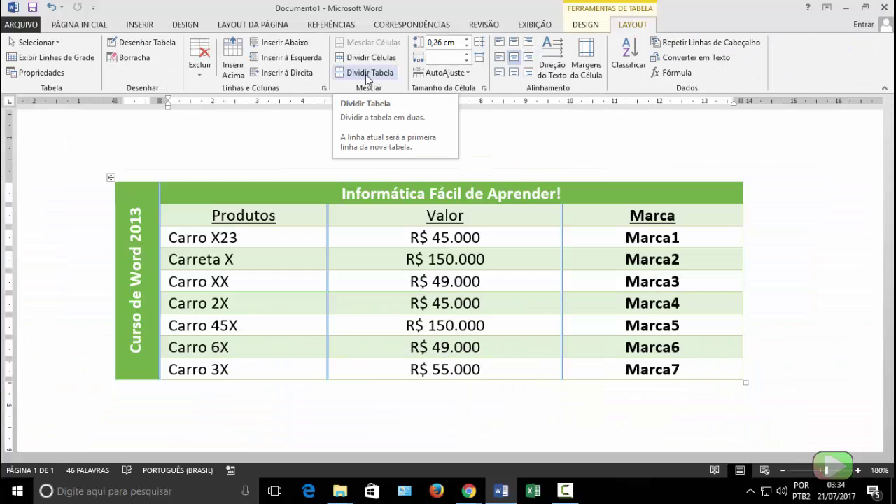
- Apply Split Table at the "Informática Fácil de Aprender!" title row
{"action": "left_click", "coordinate": [366, 73]}
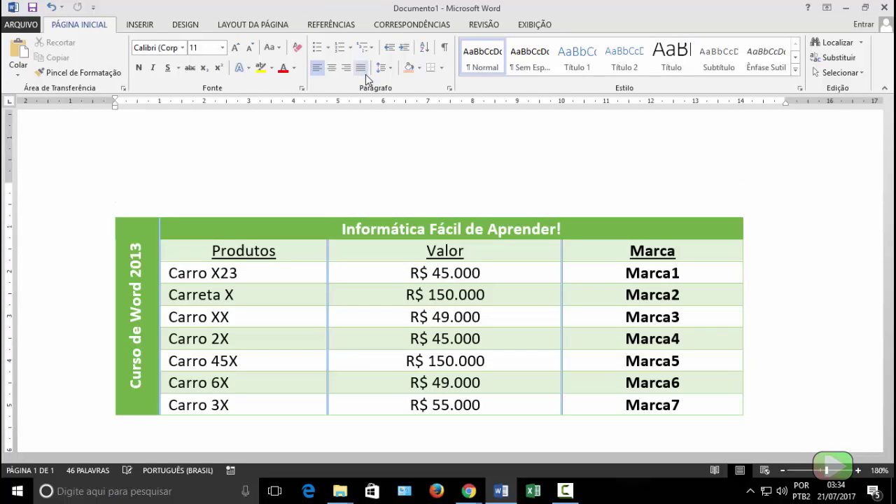
- Try splitting the table at the "Carro X23" row and undo that split
{"action": "left_click", "coordinate": [266, 274]}
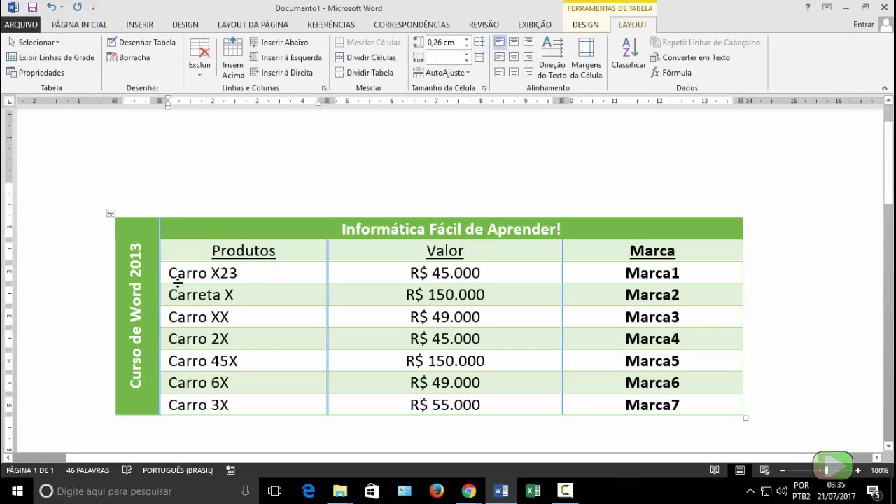
{"action": "left_click", "coordinate": [257, 270]}
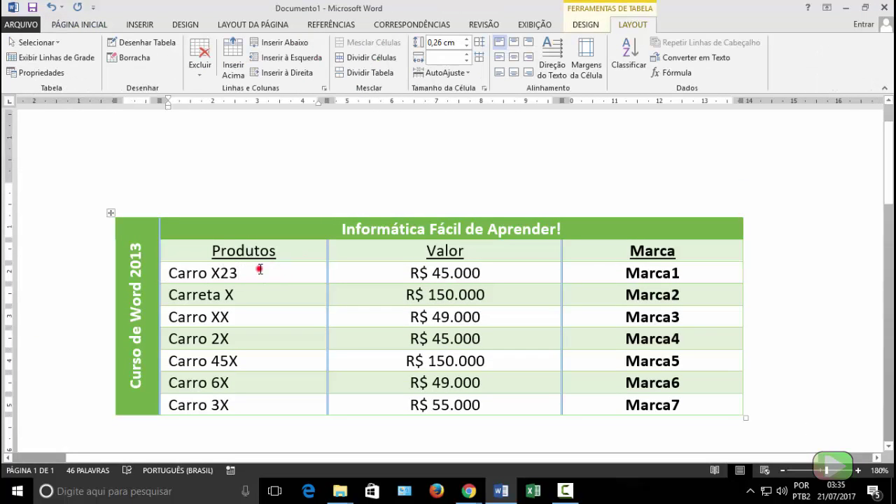
{"action": "left_click", "coordinate": [368, 73]}
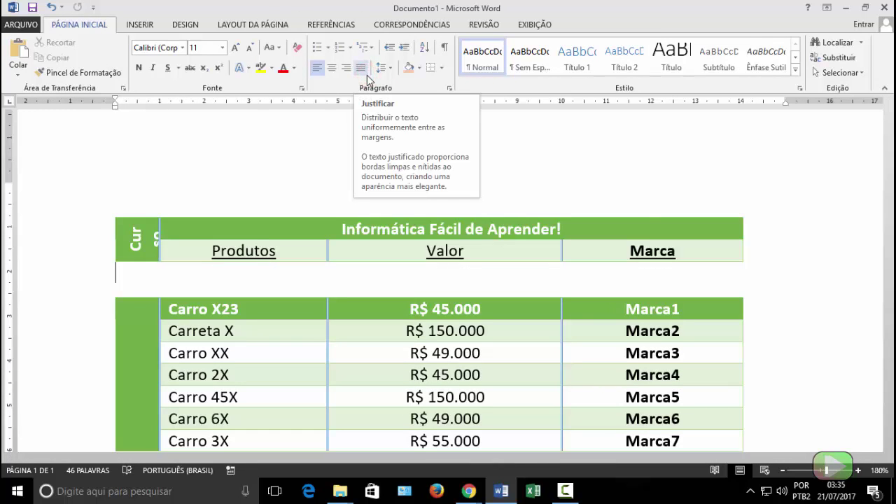
{"action": "key", "text": "ctrl+z"}
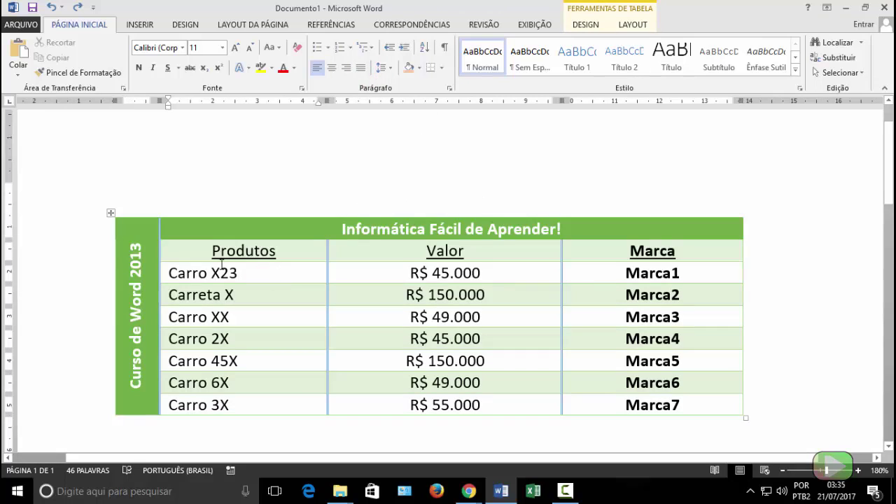
- Split the table in two so that the "Carro X23" row starts the second table
{"action": "left_click", "coordinate": [168, 272]}
{"action": "left_click", "coordinate": [252, 272]}
{"action": "left_click", "coordinate": [254, 273]}
{"action": "left_click", "coordinate": [633, 24]}
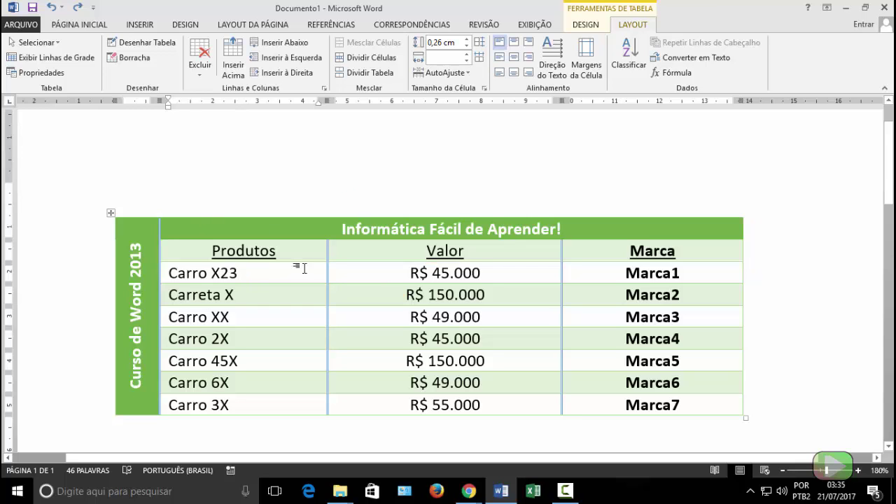
{"action": "left_click", "coordinate": [266, 268]}
{"action": "left_click", "coordinate": [356, 73]}
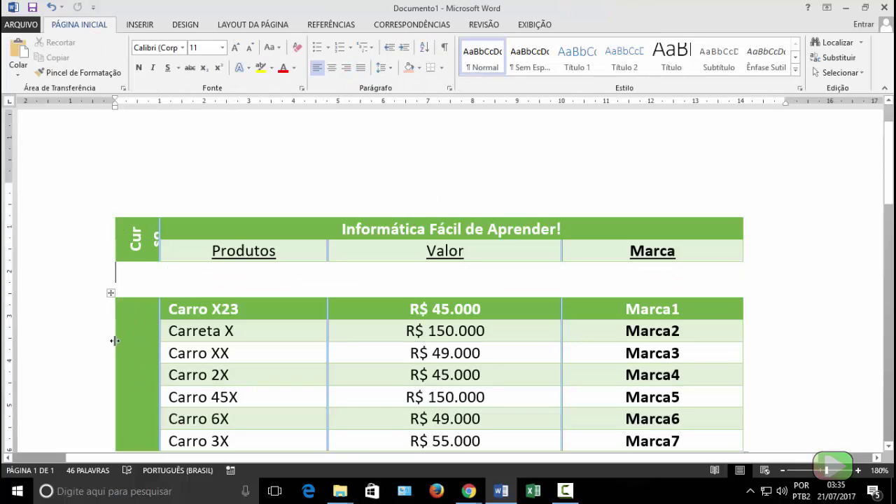
{"action": "mouse_move", "coordinate": [893, 177]}
{"action": "left_mouse_down"}
{"action": "mouse_move", "coordinate": [892, 224]}
{"action": "mouse_move", "coordinate": [892, 184]}
{"action": "left_mouse_up"}
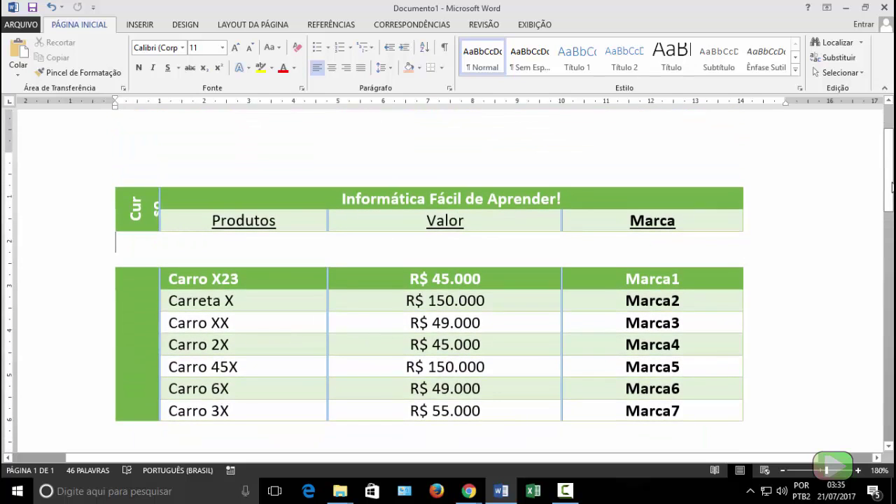
- Rejoin the two table parts into one table by reversing the split at the "Carro X23" row
{"action": "key", "text": "Delete"}
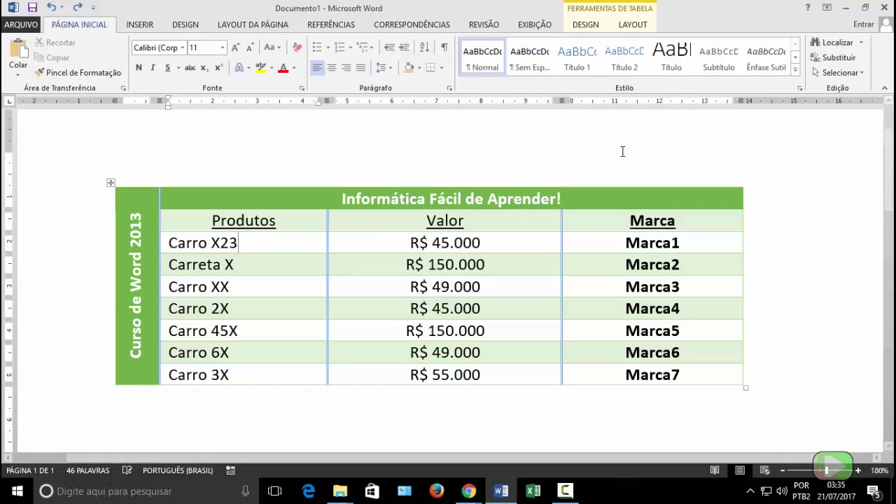
{"action": "left_click", "coordinate": [633, 23]}
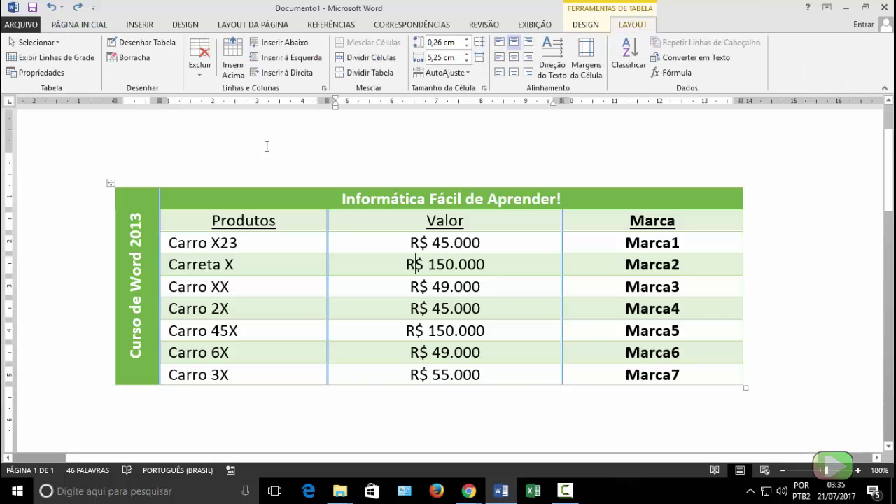
{"action": "left_click", "coordinate": [444, 220]}
{"action": "mouse_move", "coordinate": [744, 189]}
{"action": "left_mouse_down"}
{"action": "mouse_move", "coordinate": [868, 344]}
{"action": "mouse_move", "coordinate": [873, 392]}
{"action": "left_mouse_up"}
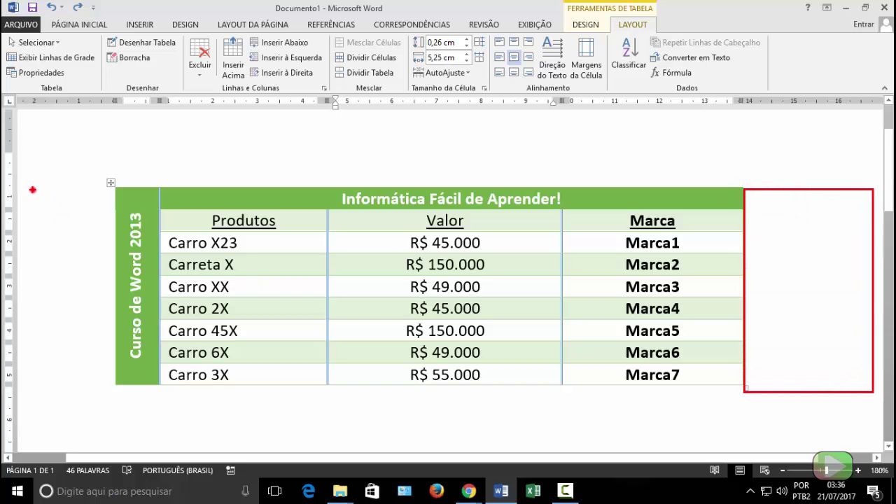
{"action": "mouse_move", "coordinate": [32, 188]}
{"action": "left_mouse_down"}
{"action": "mouse_move", "coordinate": [116, 249]}
{"action": "mouse_move", "coordinate": [114, 387]}
{"action": "left_mouse_up"}
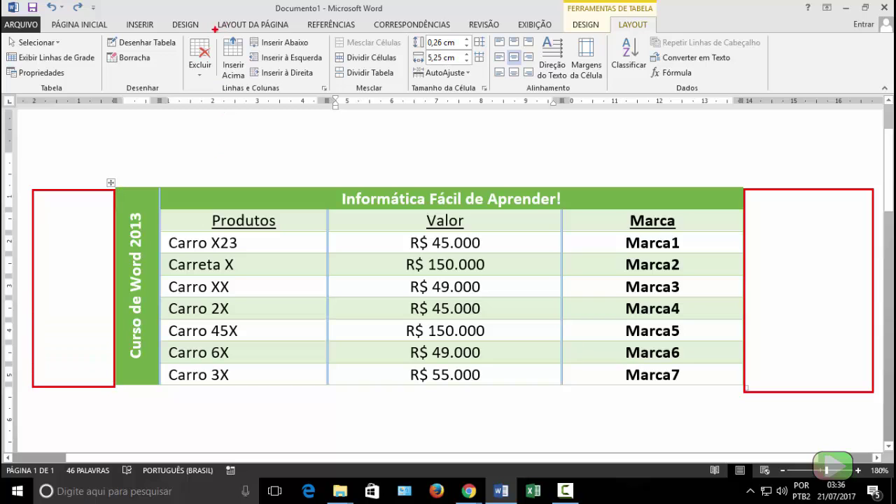
{"action": "left_click_drag", "start_coordinate": [214, 30], "coordinate": [326, 93]}
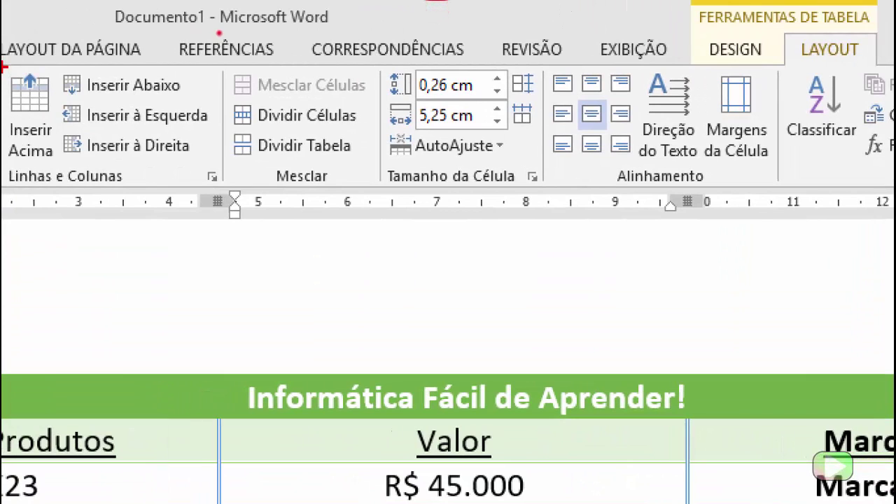
{"action": "left_click_drag", "start_coordinate": [3, 67], "coordinate": [220, 181]}
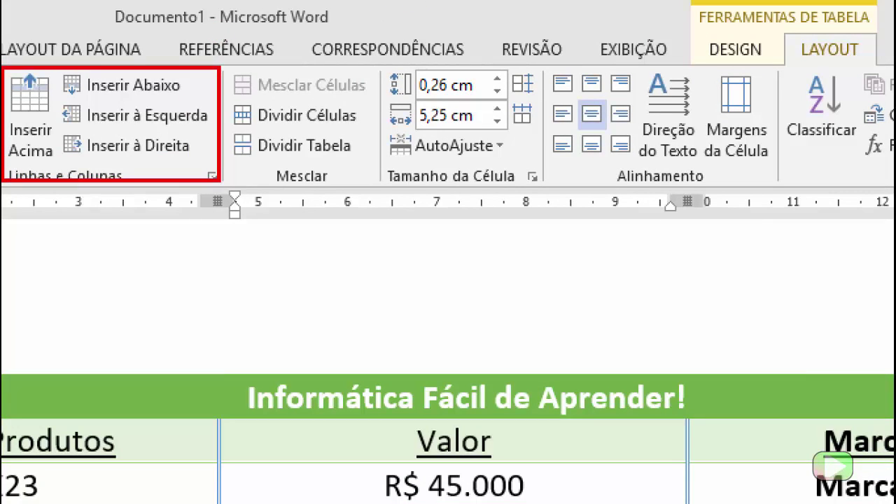
{"action": "key", "text": "ctrl+z"}
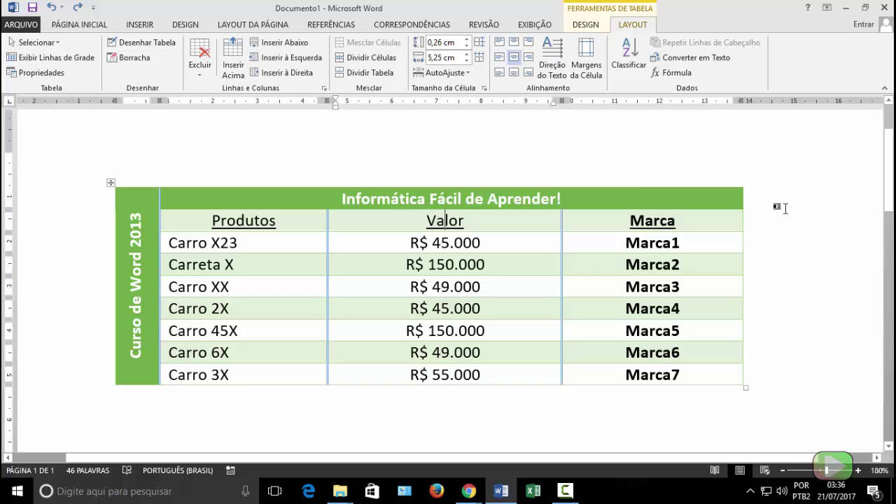
{"action": "left_click", "coordinate": [803, 250]}
{"action": "left_click", "coordinate": [803, 313]}
{"action": "left_click", "coordinate": [802, 330]}
{"action": "left_click_drag", "start_coordinate": [796, 254], "coordinate": [793, 245]}
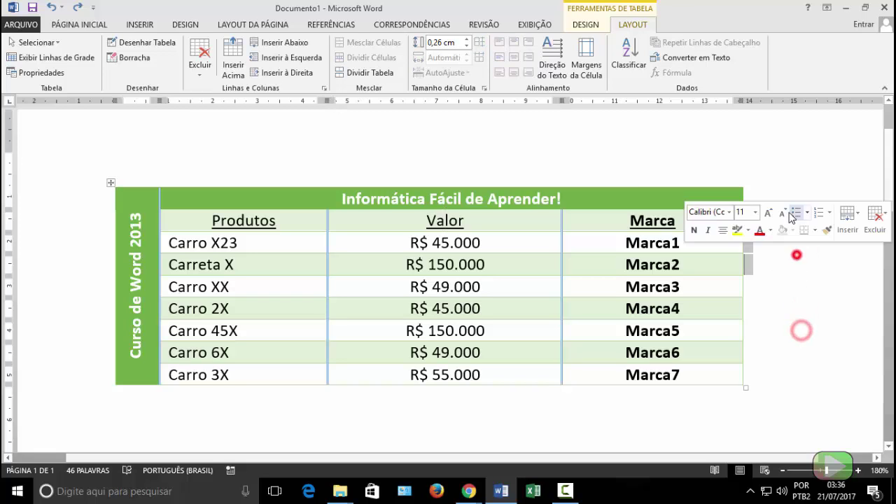
{"action": "left_click", "coordinate": [789, 212]}
{"action": "left_click", "coordinate": [794, 311]}
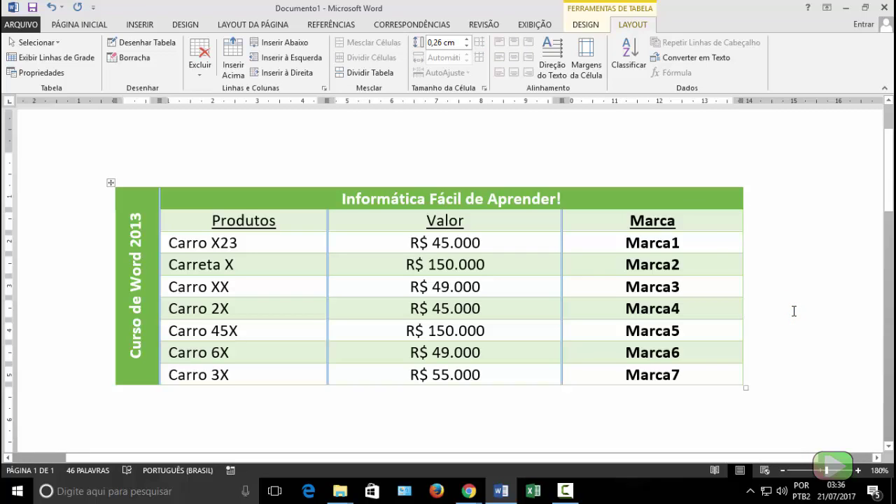
{"action": "left_click", "coordinate": [742, 334]}
{"action": "left_click", "coordinate": [710, 225]}
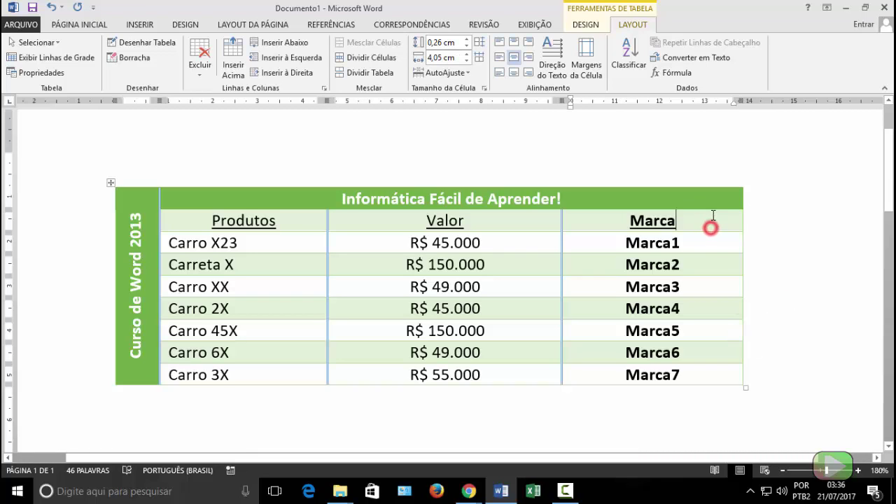
{"action": "left_click", "coordinate": [711, 250]}
{"action": "left_click", "coordinate": [711, 289]}
{"action": "left_click_drag", "start_coordinate": [713, 336], "coordinate": [712, 365]}
{"action": "left_click", "coordinate": [710, 365]}
{"action": "left_click_drag", "start_coordinate": [690, 278], "coordinate": [690, 260]}
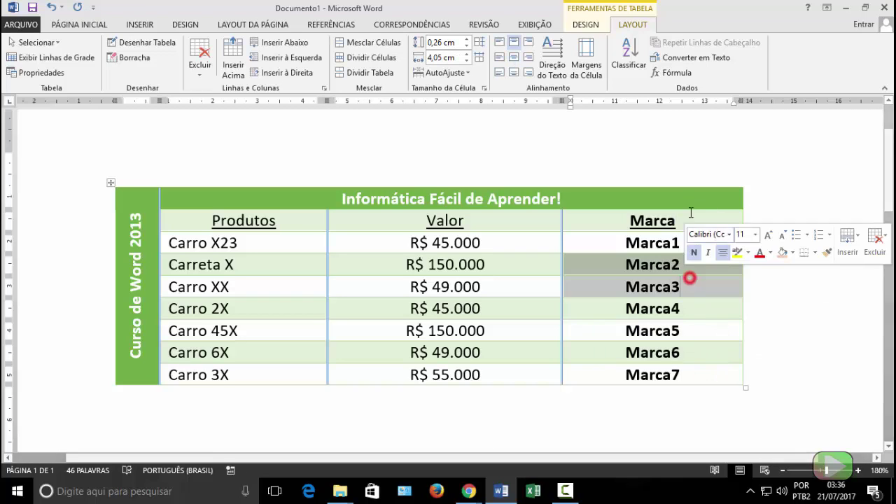
{"action": "left_click", "coordinate": [689, 207]}
{"action": "left_click", "coordinate": [692, 269]}
{"action": "left_click", "coordinate": [694, 311]}
{"action": "left_click", "coordinate": [694, 347]}
{"action": "left_click", "coordinate": [694, 367]}
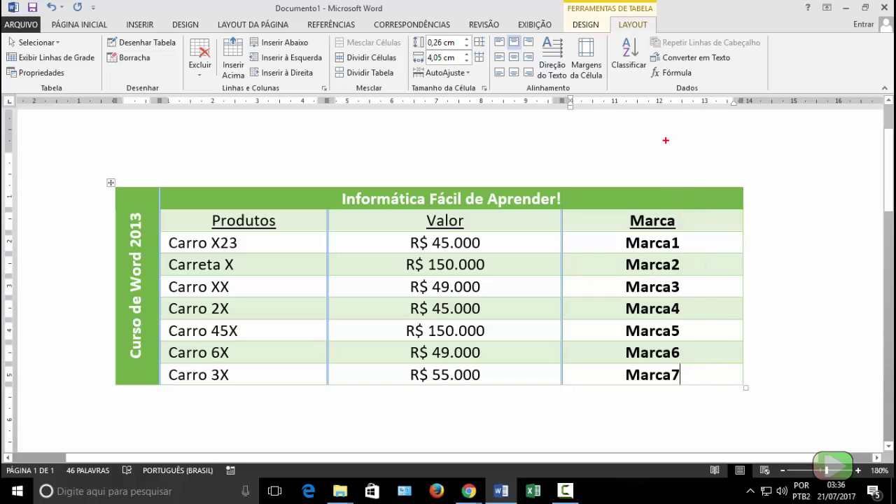
{"action": "left_click_drag", "start_coordinate": [677, 180], "coordinate": [677, 110]}
{"action": "key", "text": "Escape"}
- Insert a column to the right of the "Marca" column and delete that new column
{"action": "left_click", "coordinate": [706, 246]}
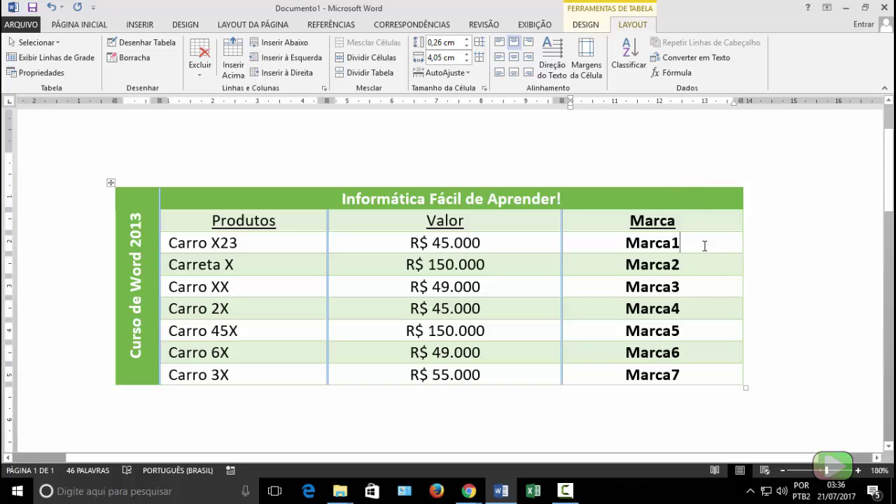
{"action": "left_click", "coordinate": [302, 78]}
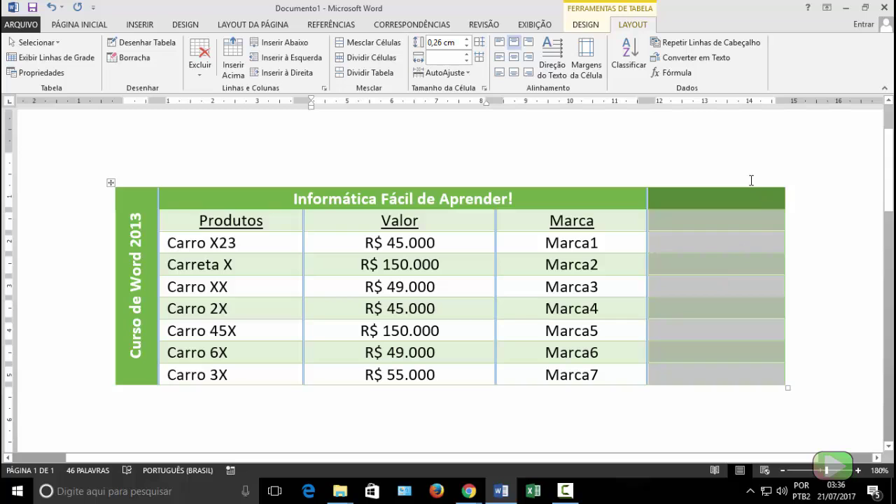
{"action": "left_click", "coordinate": [199, 64]}
{"action": "left_click", "coordinate": [219, 105]}
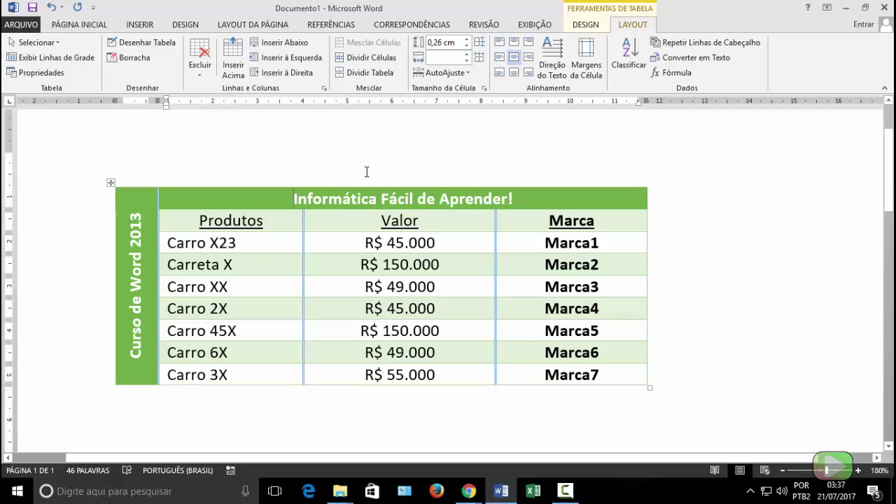
- Insert an empty row below the "Carreta X" row and undo that insertion
{"action": "left_click", "coordinate": [575, 377]}
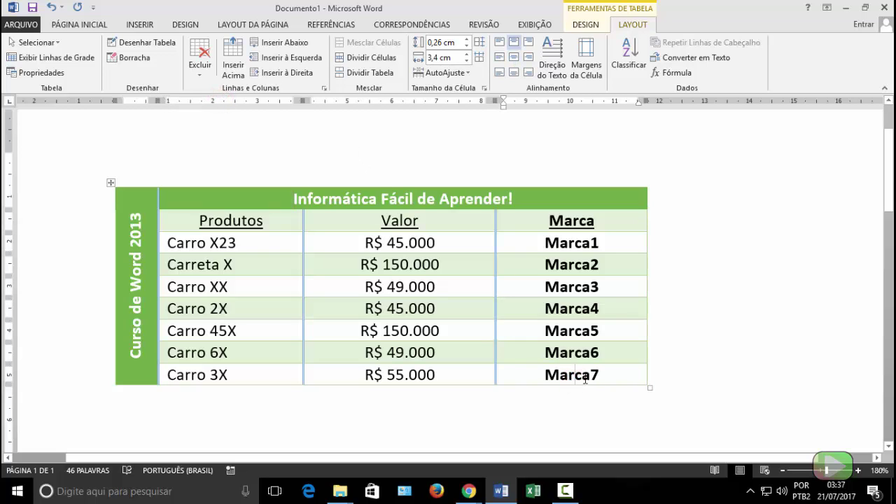
{"action": "left_click", "coordinate": [567, 266]}
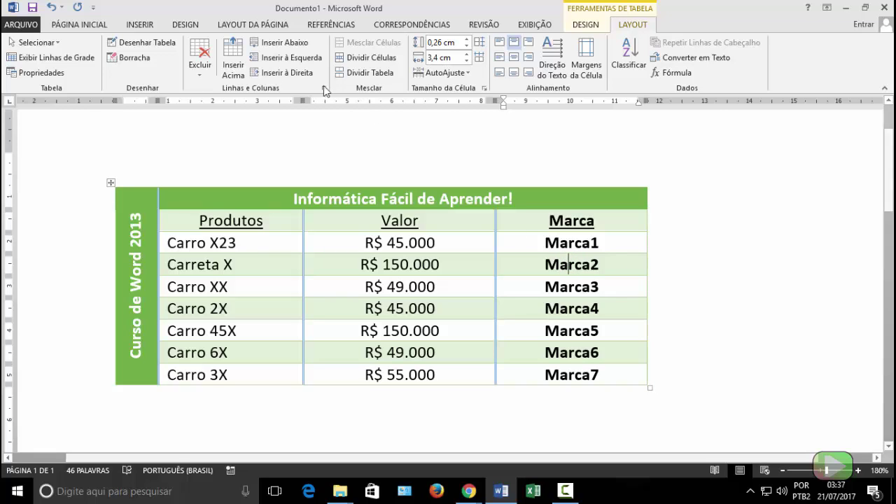
{"action": "left_click", "coordinate": [286, 45]}
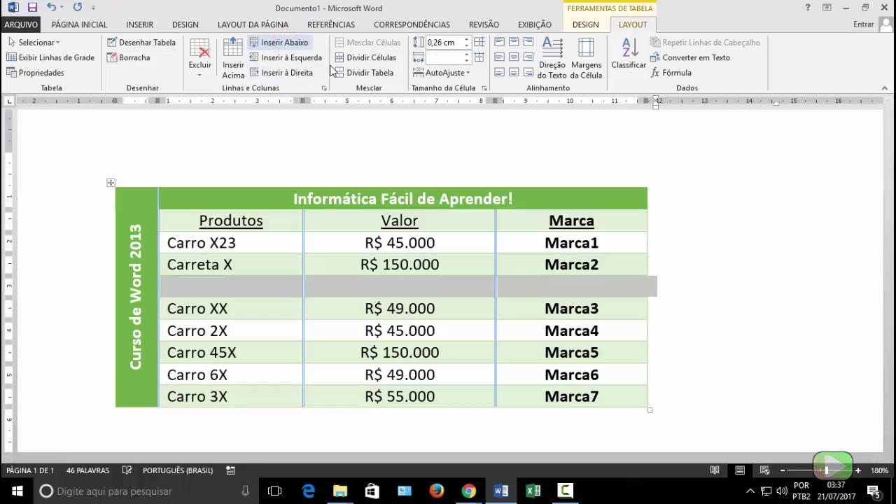
{"action": "left_click", "coordinate": [252, 287]}
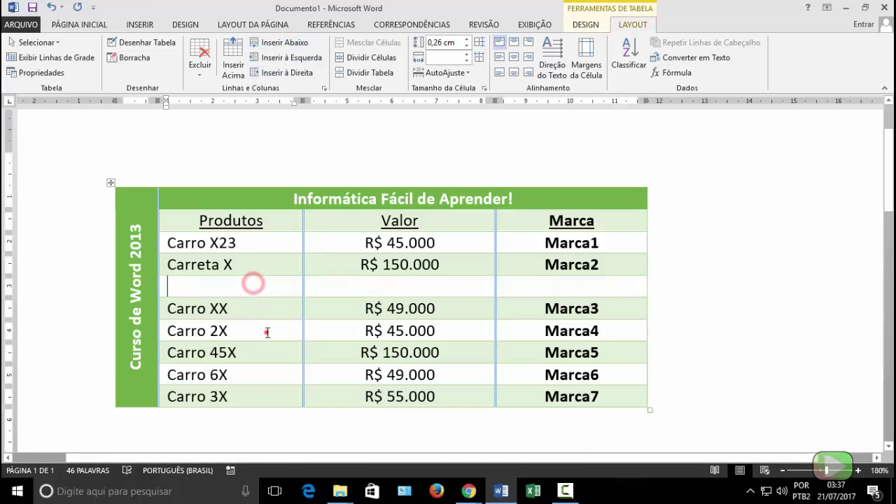
{"action": "left_click", "coordinate": [266, 332]}
{"action": "left_click", "coordinate": [261, 293]}
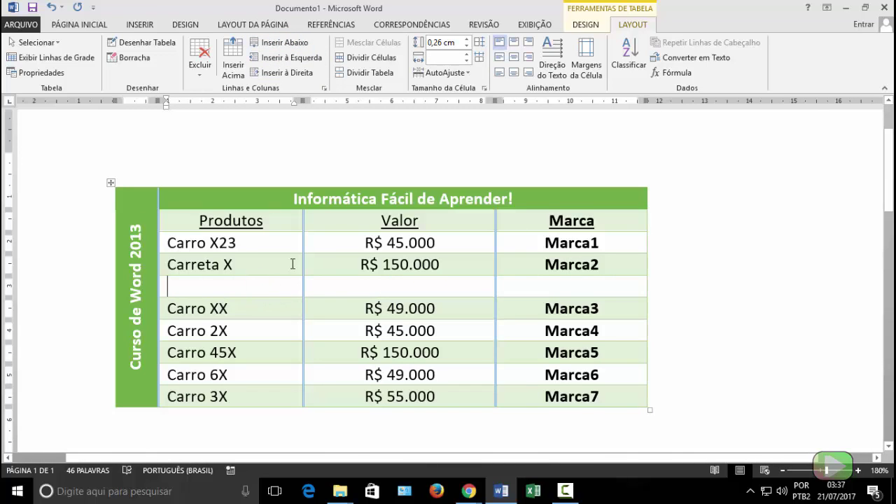
{"action": "left_click", "coordinate": [259, 261]}
{"action": "left_click", "coordinate": [514, 265]}
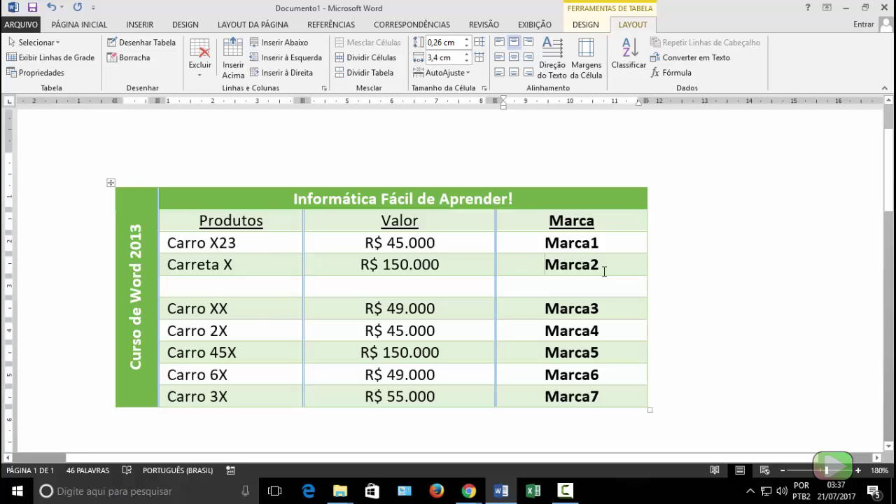
{"action": "key", "text": "ctrl+z"}
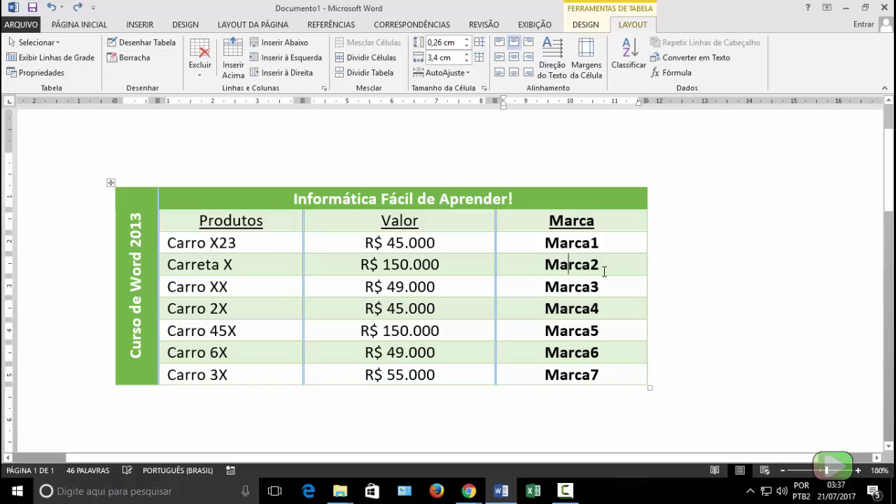